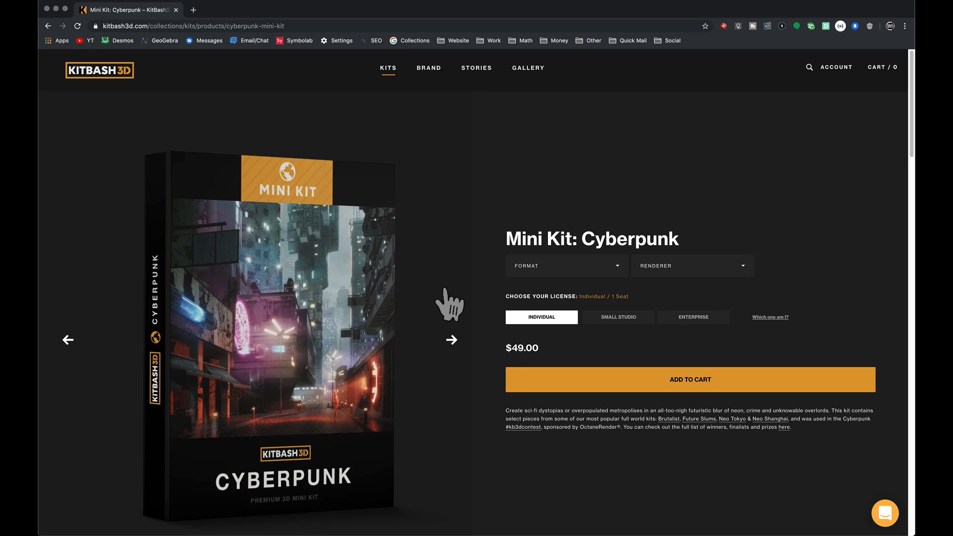
- Choose the FBX + OBJ format and the Native renderer for the Cyberpunk mini kit
left_click(557, 266)
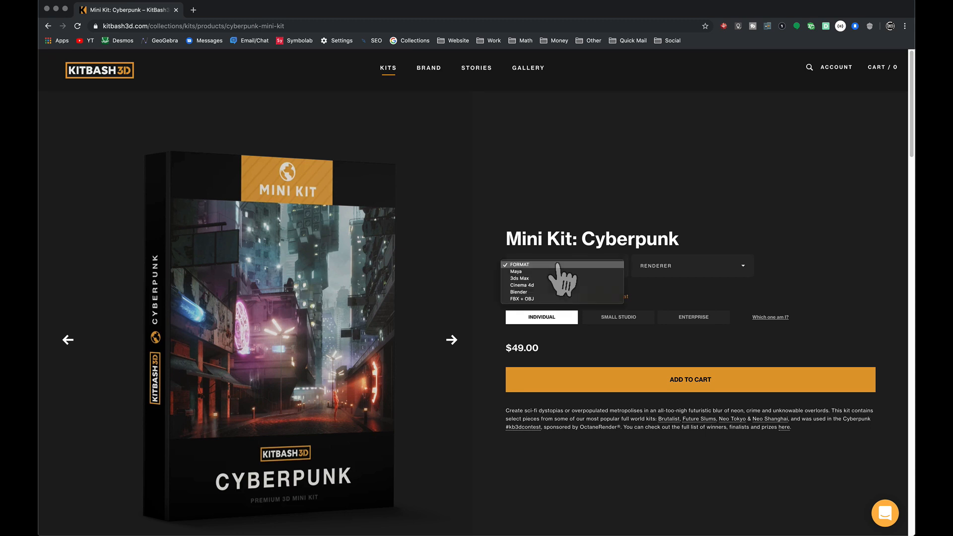
left_click(535, 298)
left_click(681, 266)
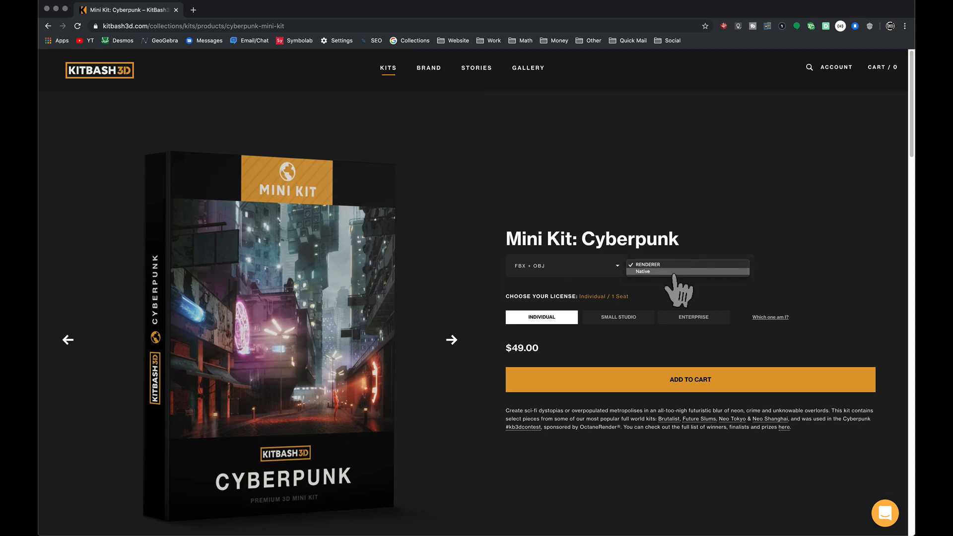
left_click(669, 272)
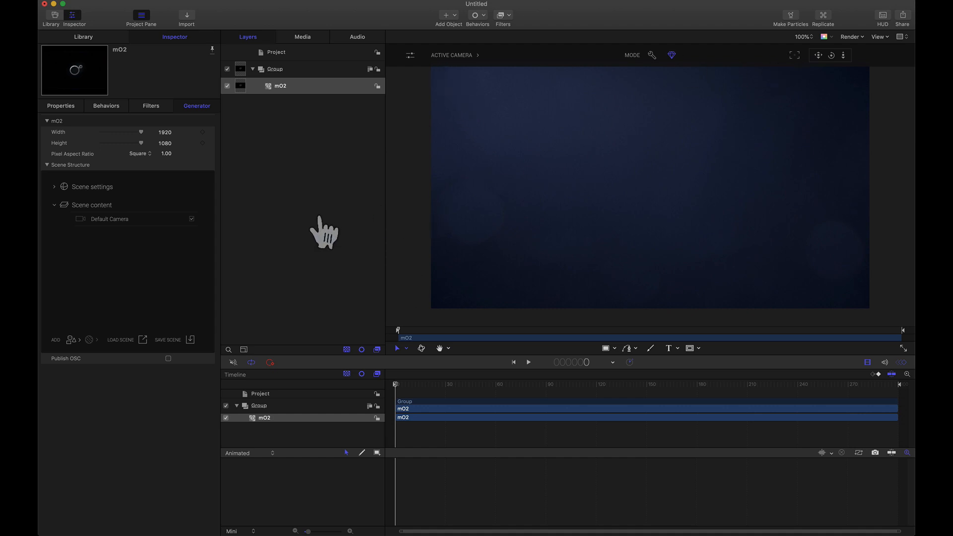
- In Motion, start a model import into the mO2 scene with the file Kitbash3d_CyberPunk_MiniKit-Native.obj
left_click(71, 341)
mouse_move(96, 342)
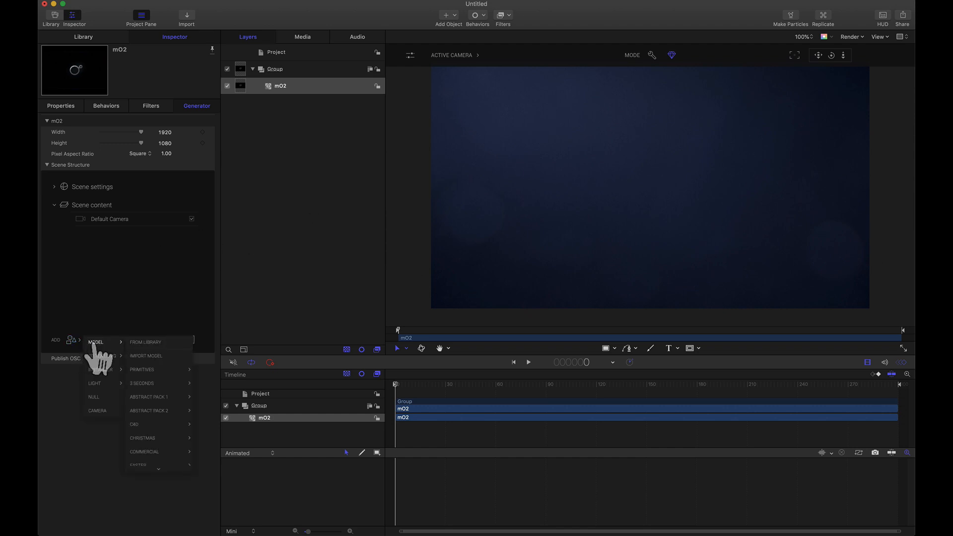
left_click(146, 357)
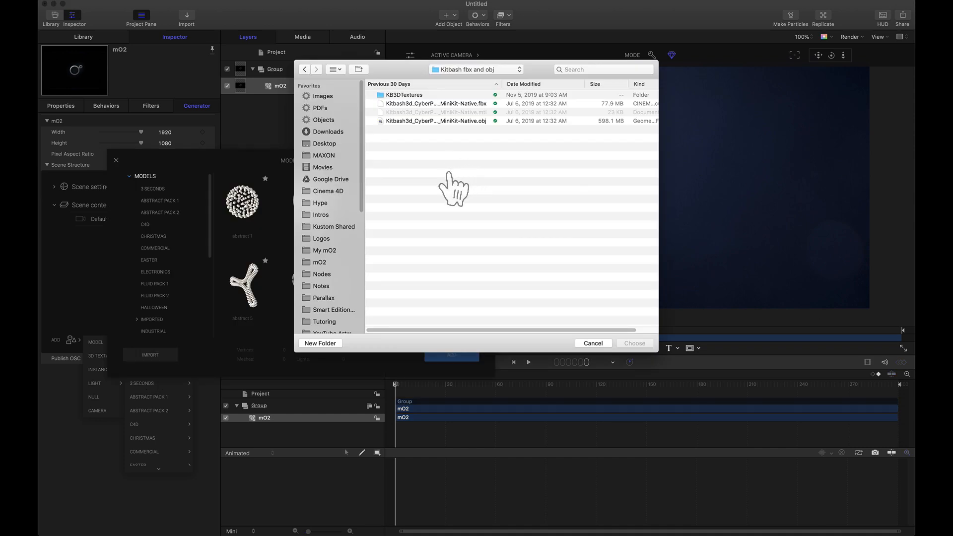
double_click(430, 121)
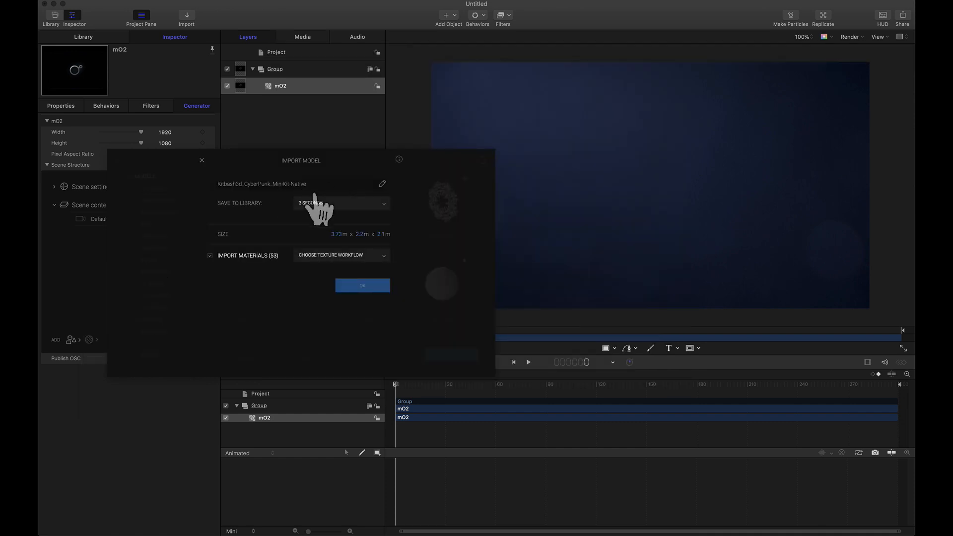
- Set the texture workflow for the imported materials to Legacy and complete the model import
left_click(380, 204)
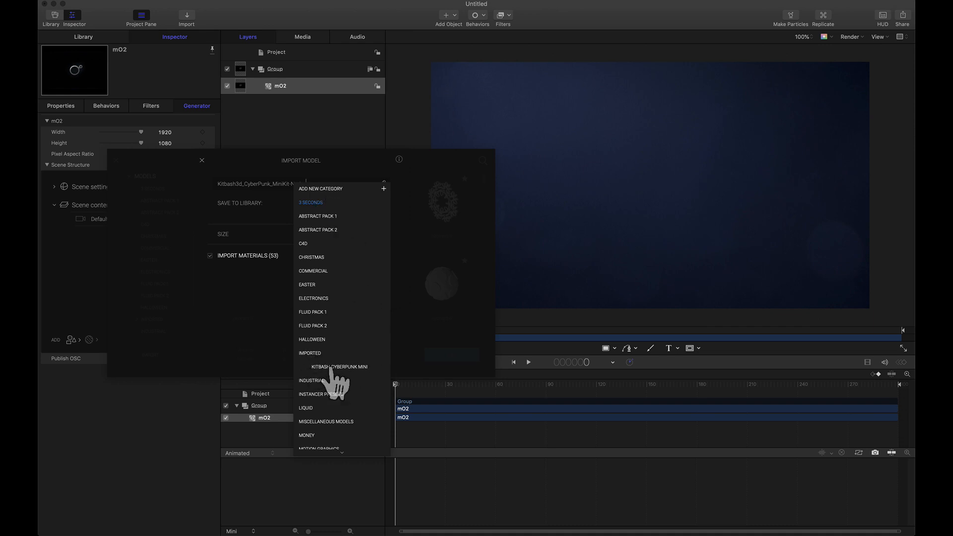
left_click(261, 326)
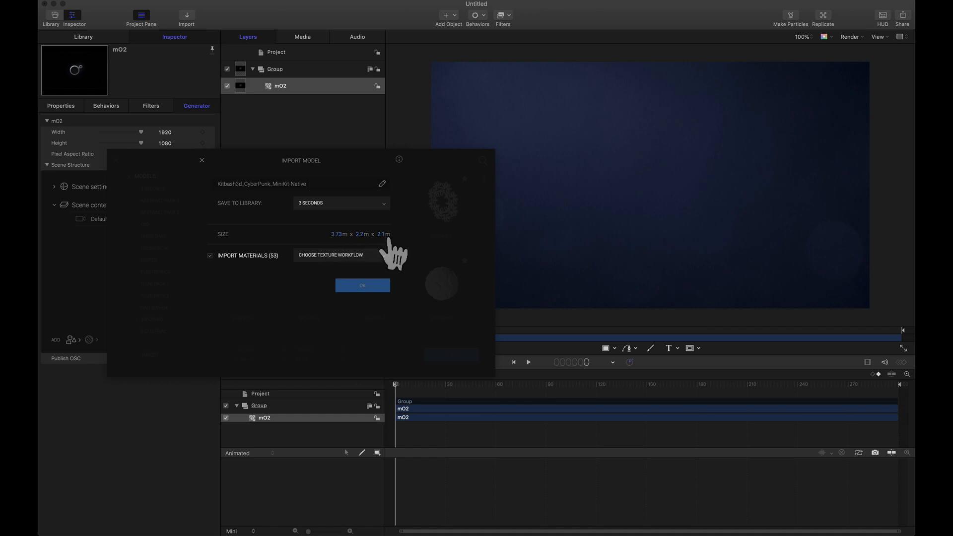
left_click(320, 257)
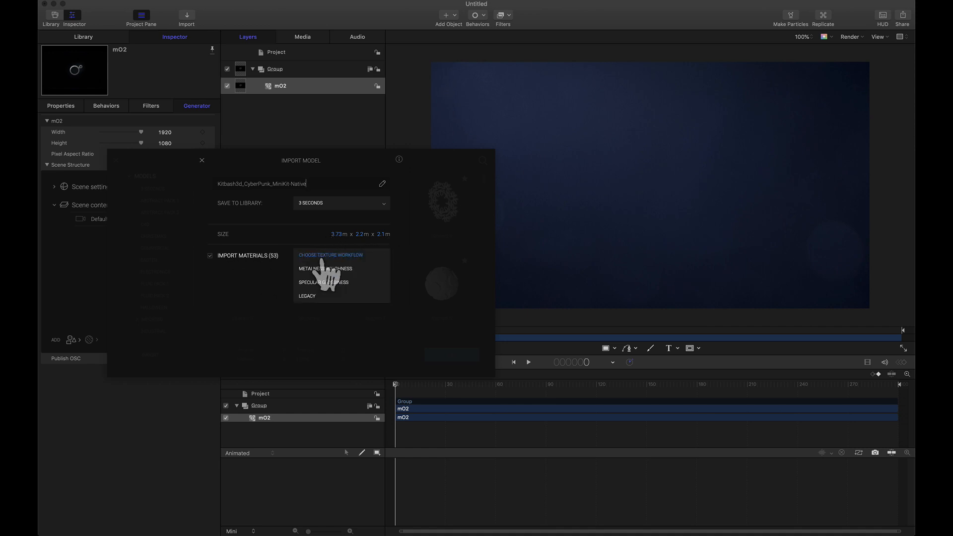
left_click(315, 296)
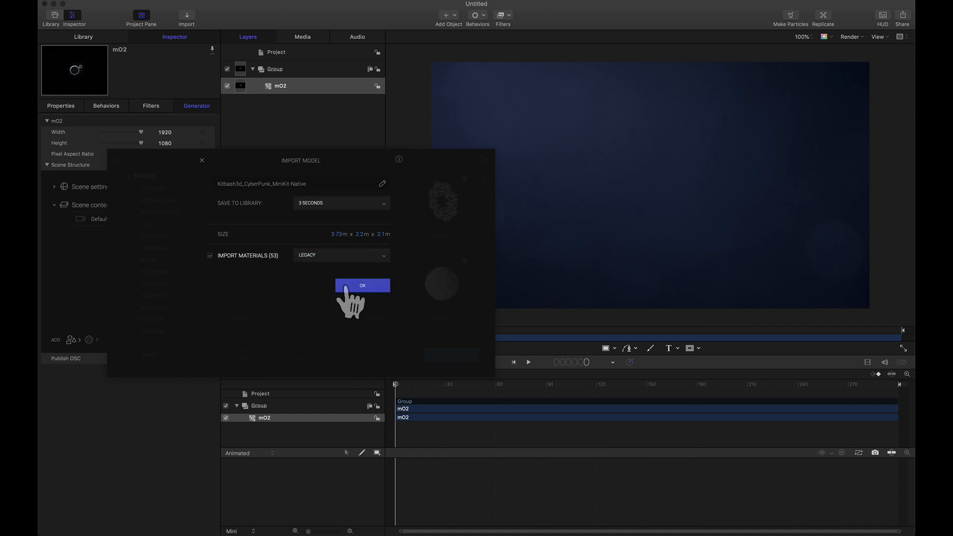
left_click(347, 288)
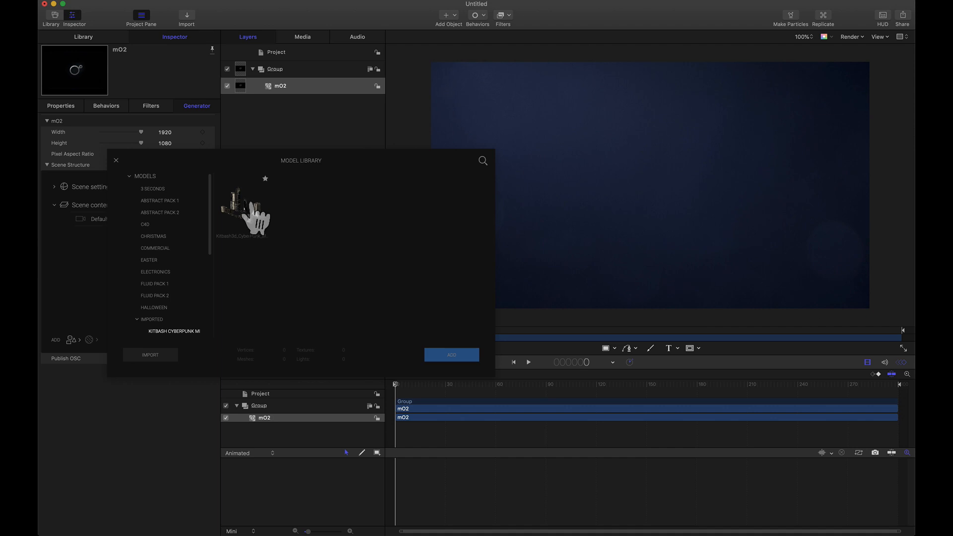
- Add the imported Cyberpunk kit from the model library to the scene and look through its list of parts
left_click(251, 211)
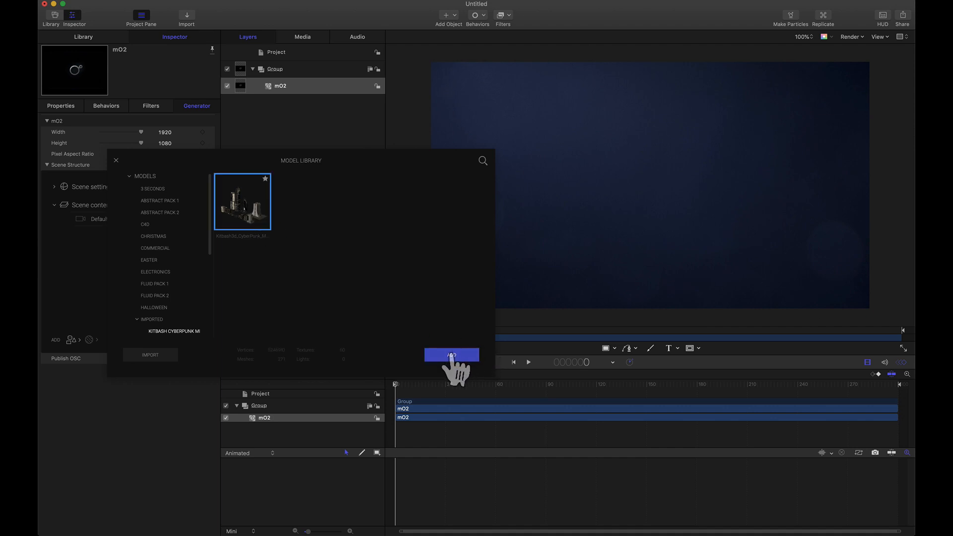
left_click(452, 358)
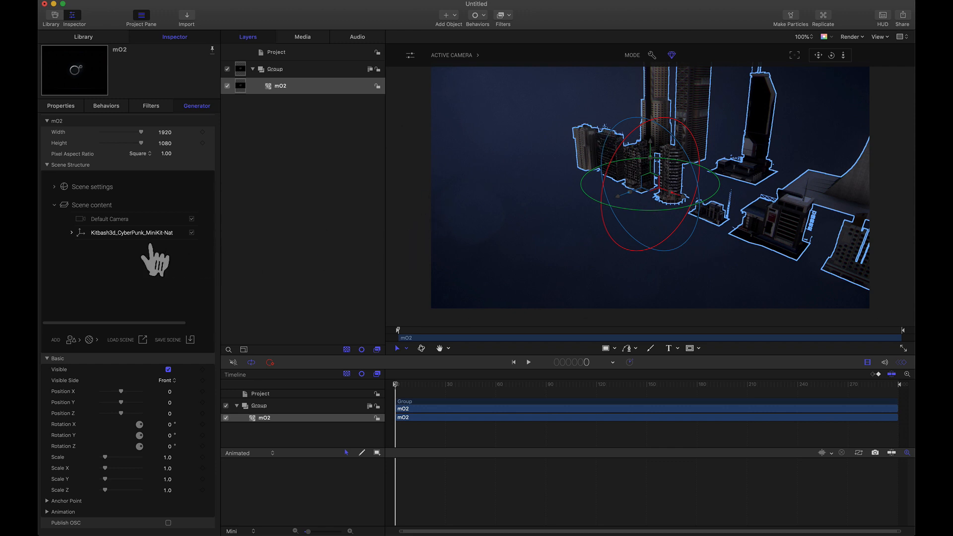
left_click(72, 233)
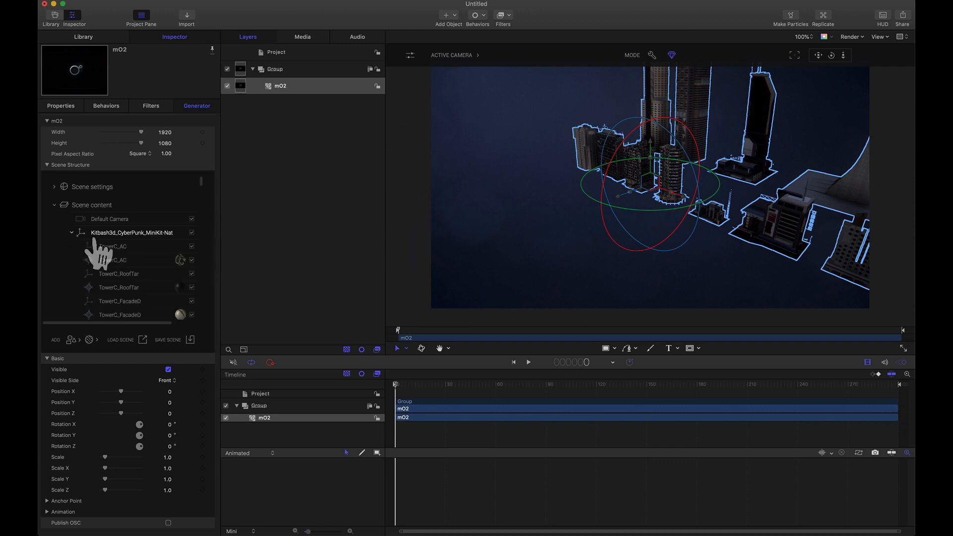
scroll(115, 269, "down", 15)
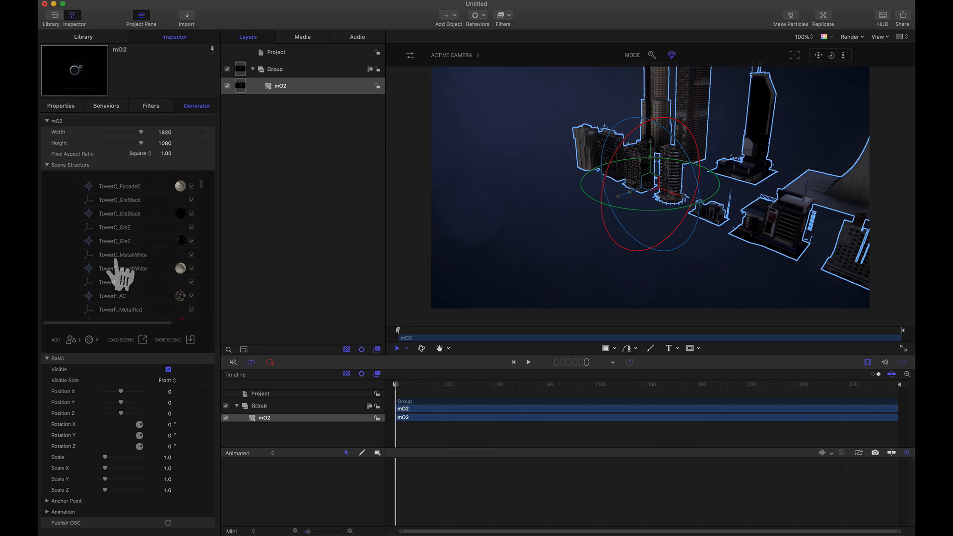
scroll(115, 276, "down", 15)
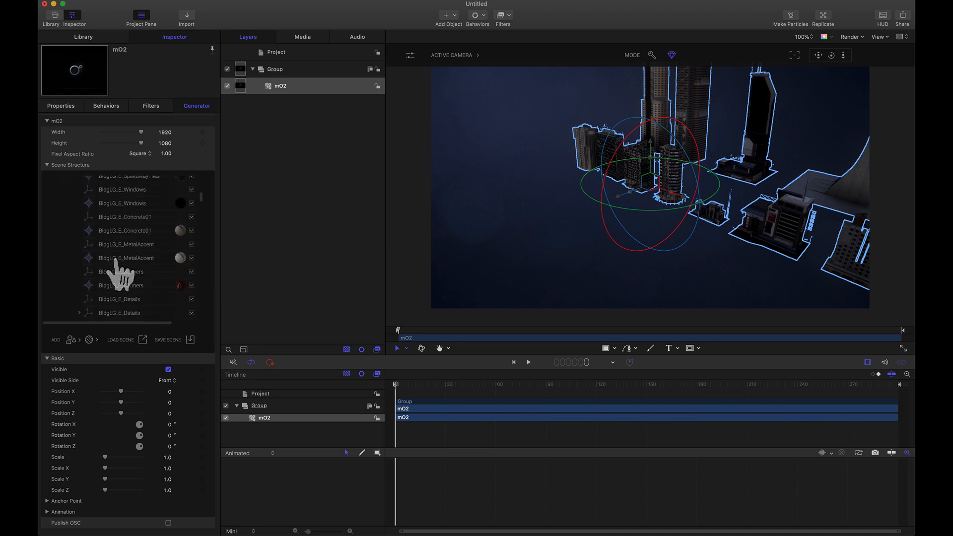
scroll(115, 275, "up", 20)
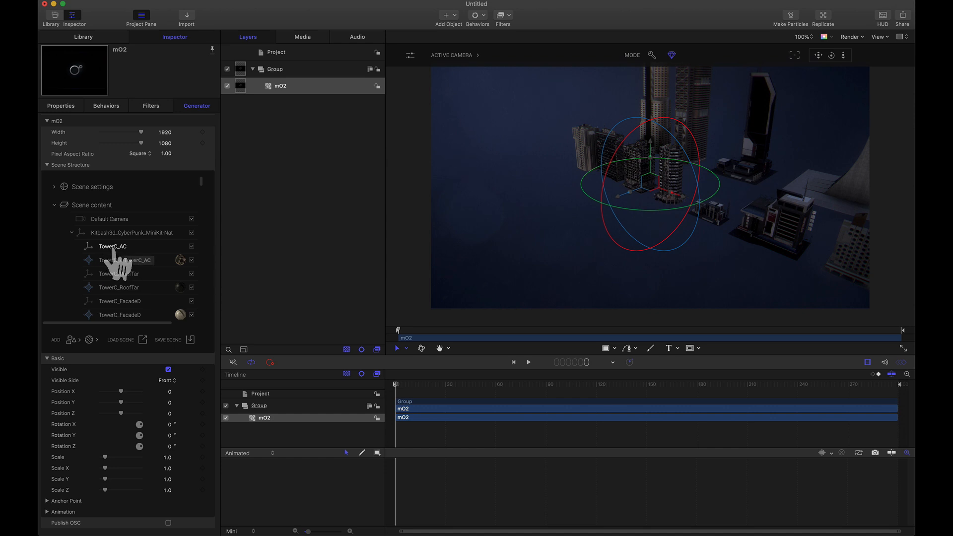
- Group all the TowerC parts, from TowerC_AC through TowerC_MetalWhite, and name the group Tower C
scroll(117, 261, "down", 5)
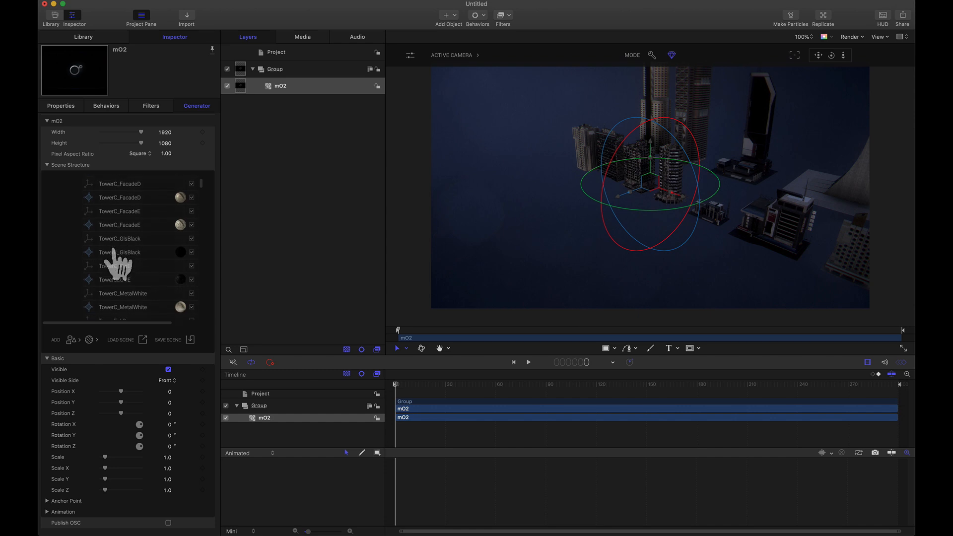
scroll(116, 262, "down", 3)
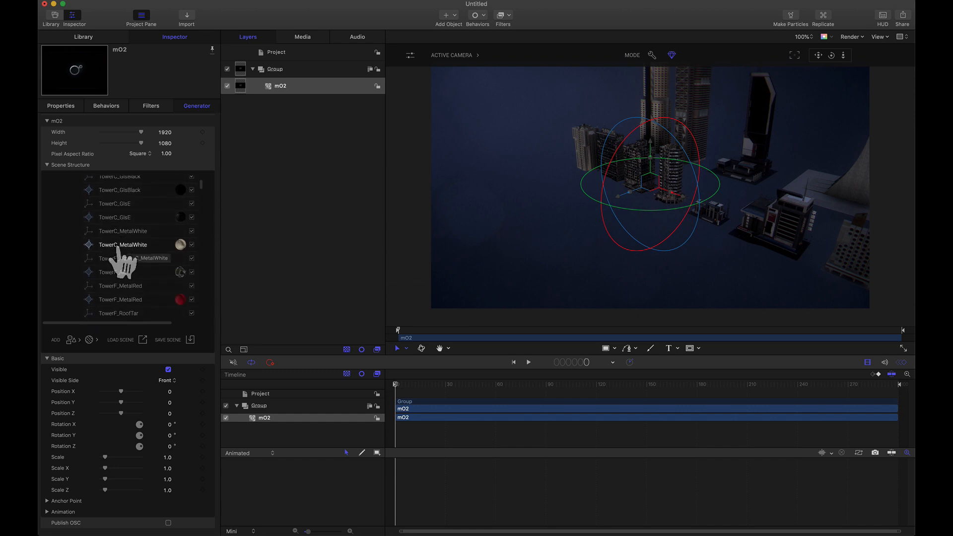
left_click(118, 248)
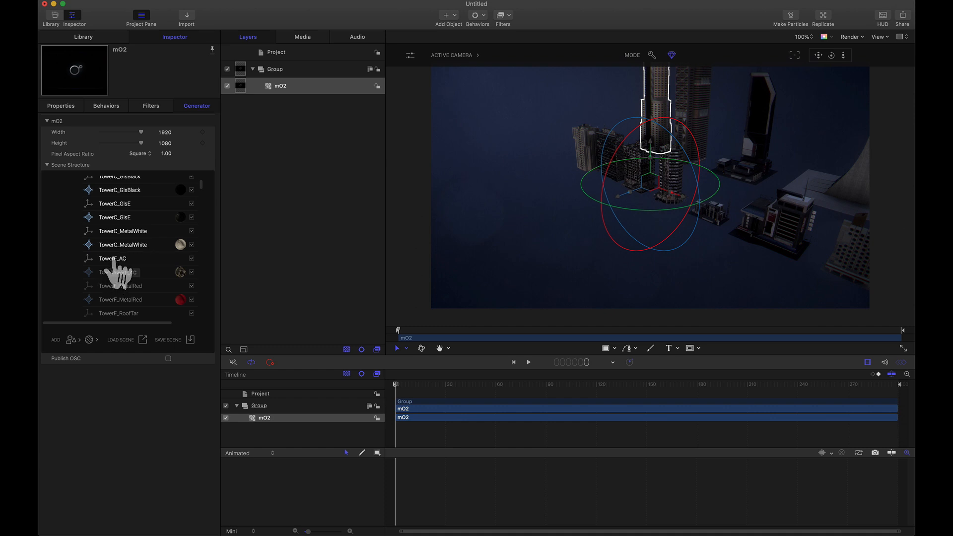
scroll(113, 231, "up", 3)
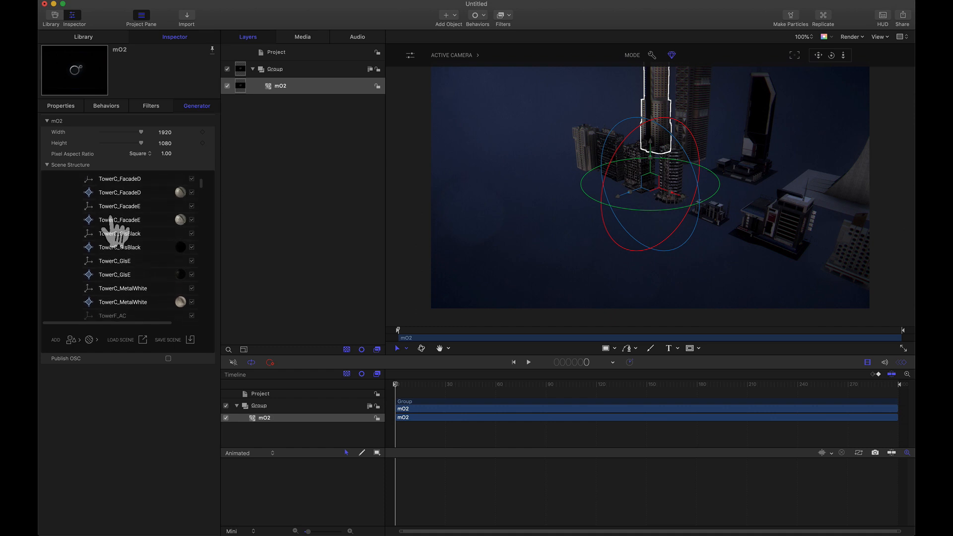
scroll(113, 231, "up", 1)
right_click(110, 219)
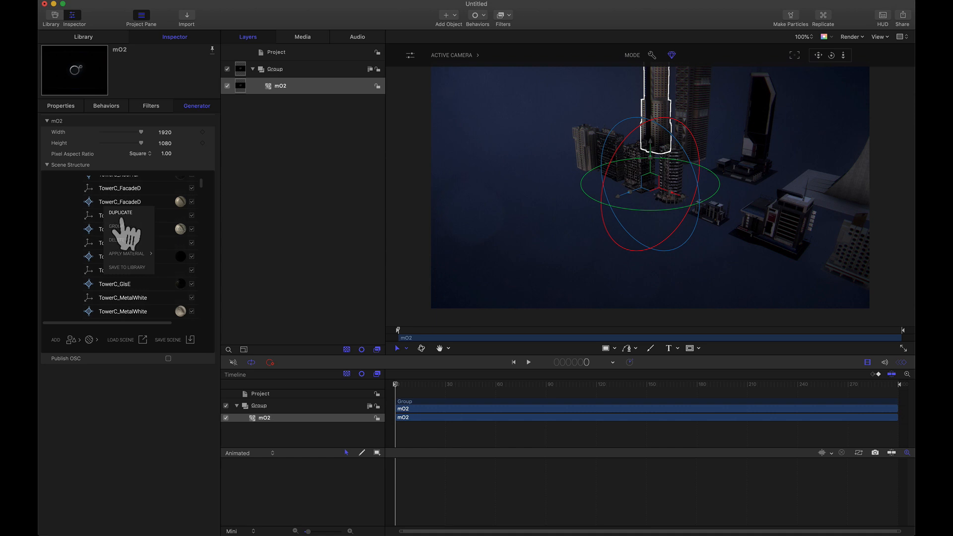
left_click(119, 227)
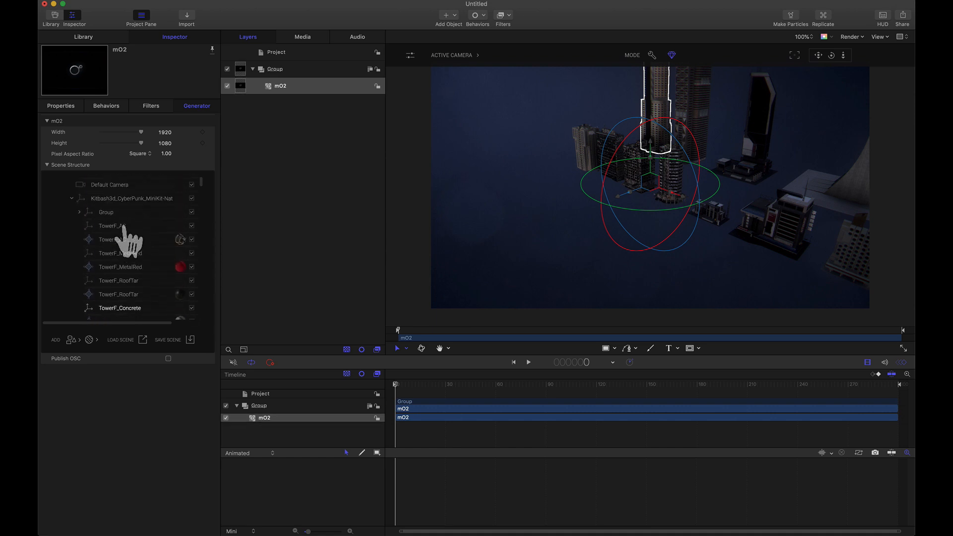
double_click(107, 241)
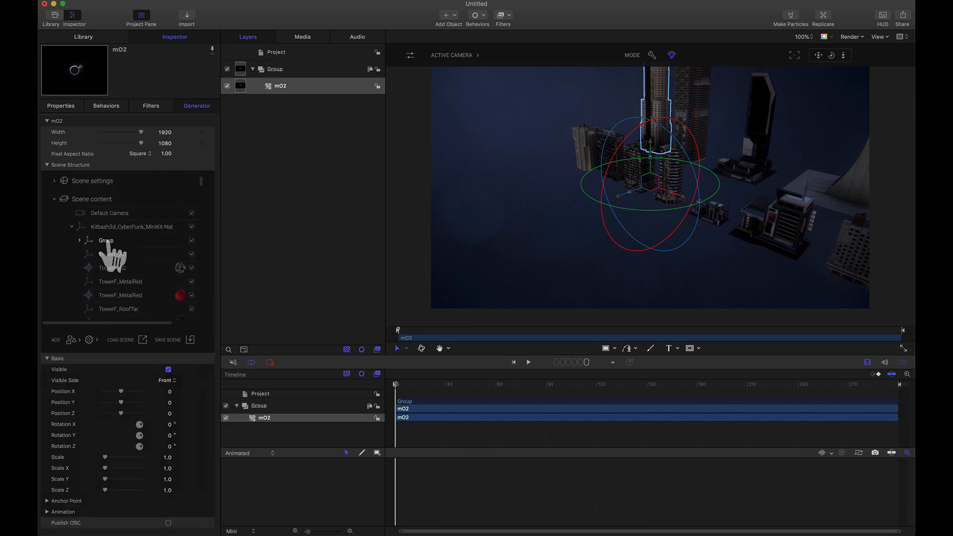
type("Tower C")
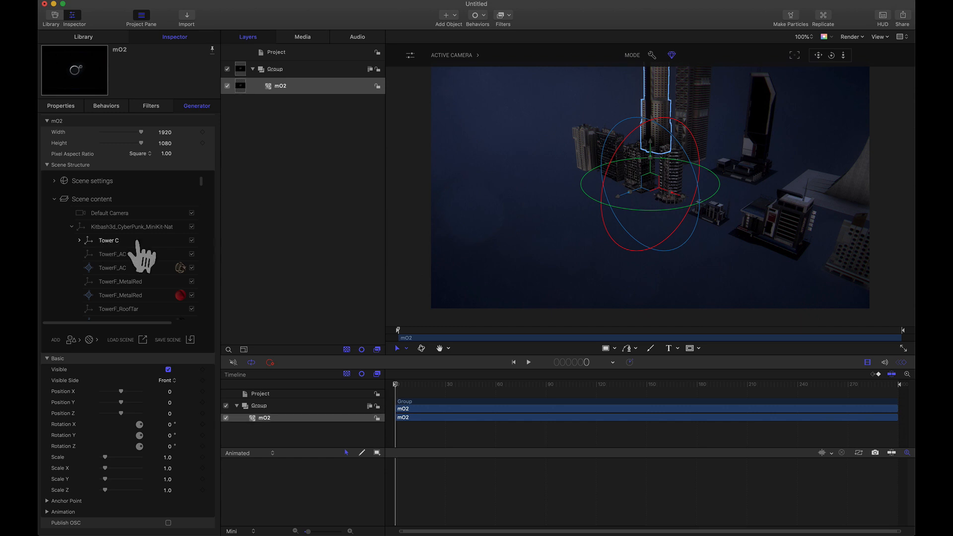
- Check the Tower C group by viewing its contents and turning its visibility off and on again
left_click(79, 240)
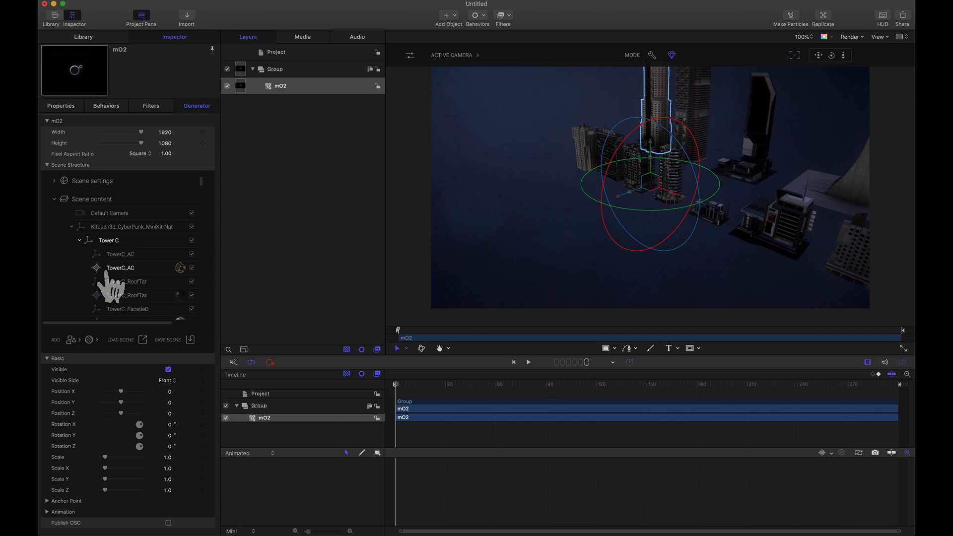
left_click(78, 241)
left_click(191, 240)
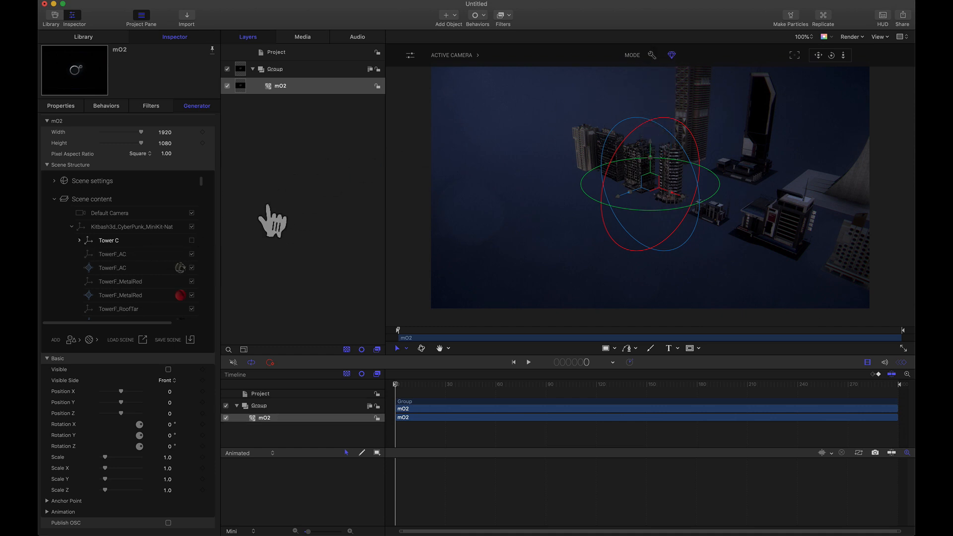
left_click(192, 241)
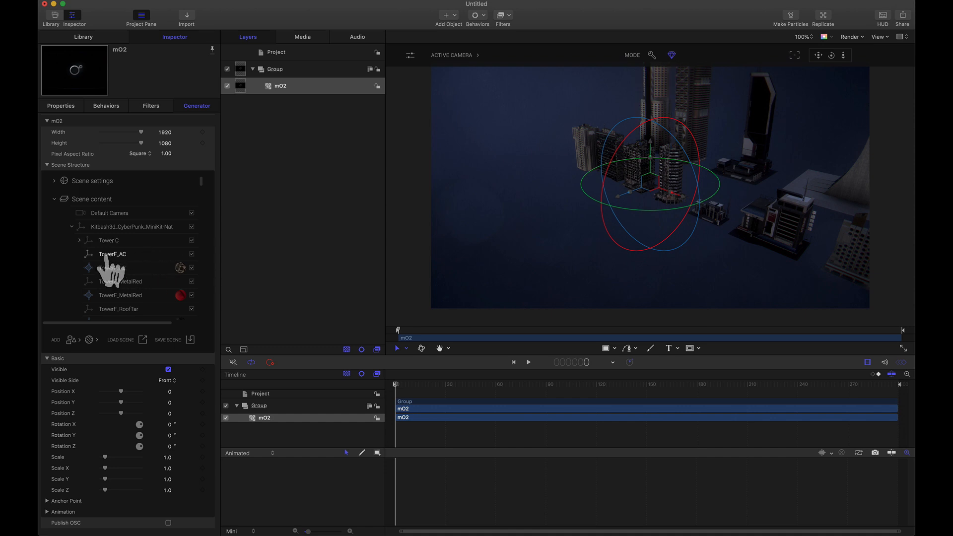
- Group all the TowerF parts, from TowerF_AC through TowerF_MetalWhite, and name the group Tower F
scroll(110, 271, "down", 8)
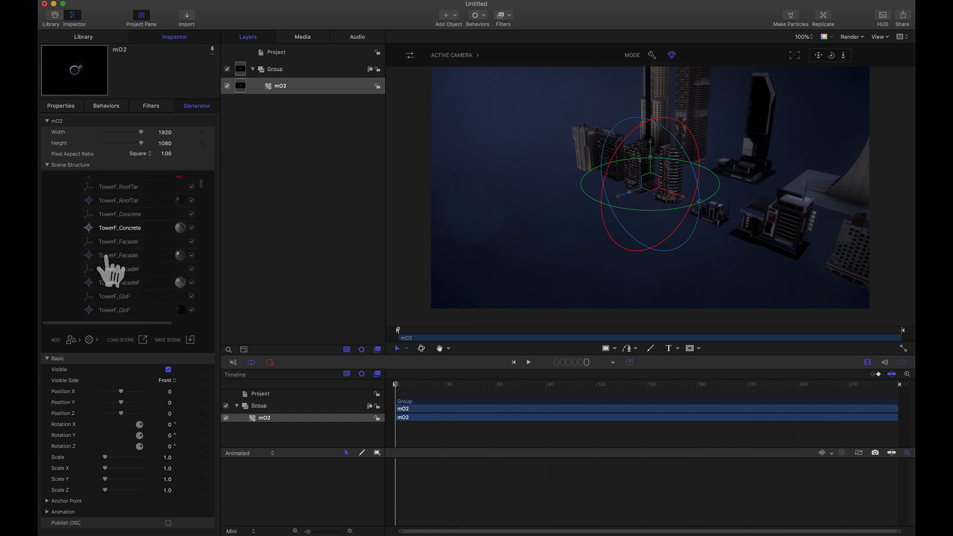
scroll(109, 271, "down", 5)
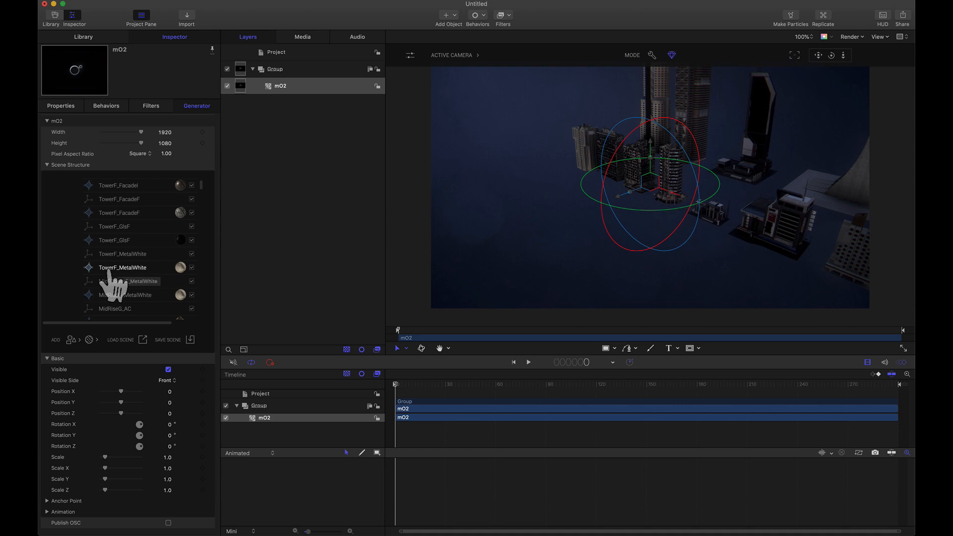
left_click(109, 270, "shift")
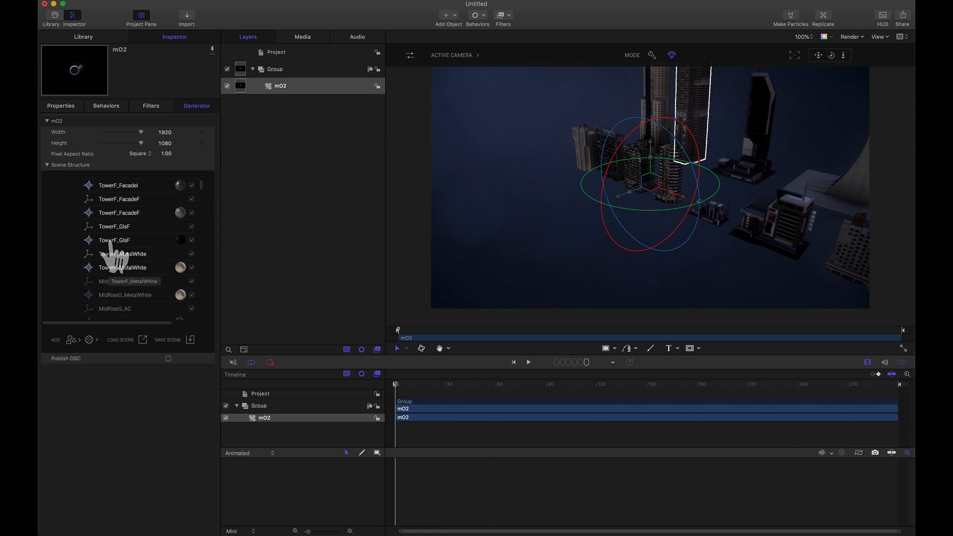
right_click(110, 243)
left_click(118, 251)
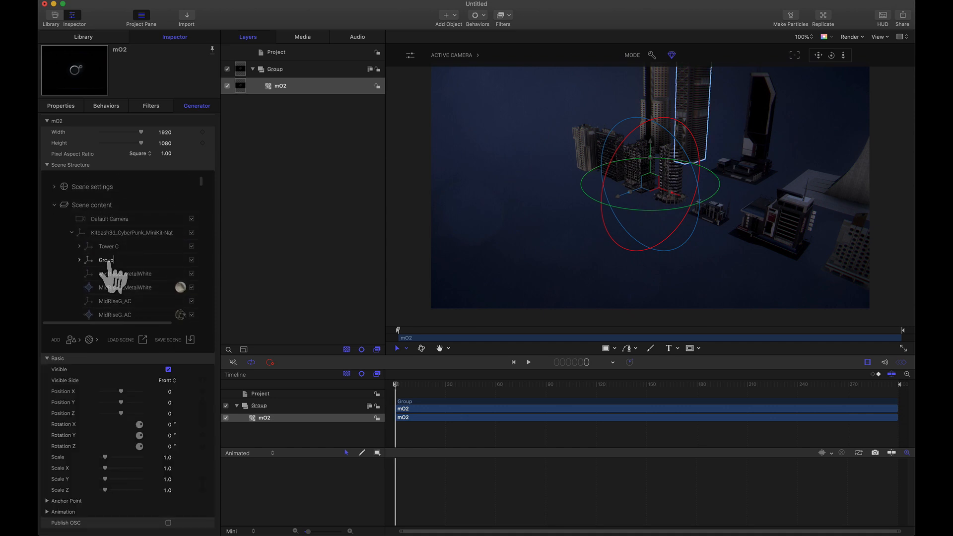
type("Tower F")
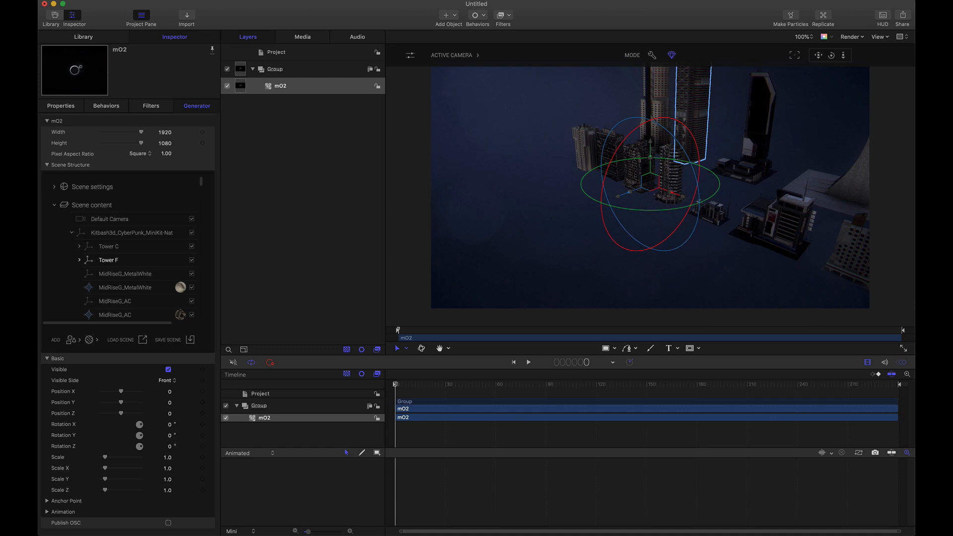
- Check the Tower F and Building LG groups by turning each one's visibility off and on again
left_click(191, 260)
left_click(191, 259)
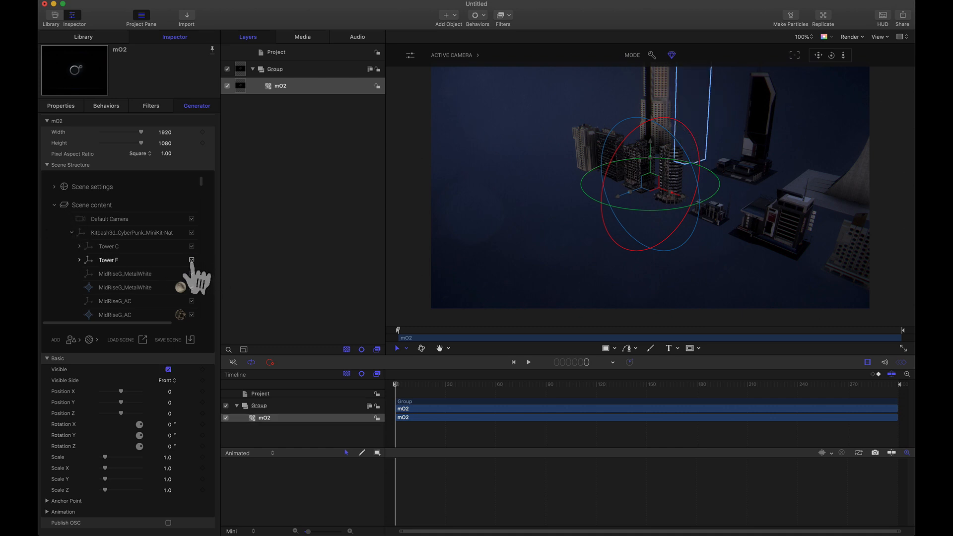
left_click(192, 260)
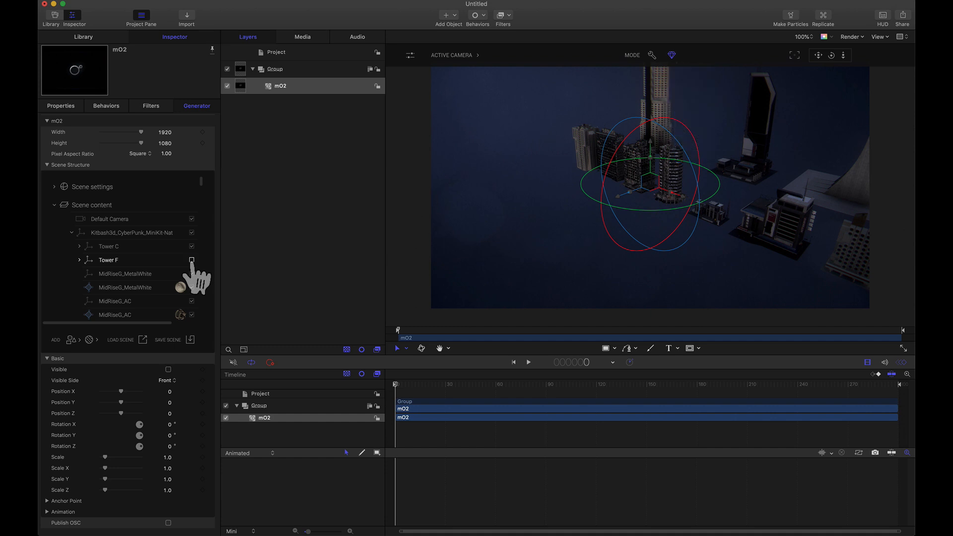
left_click(192, 260)
left_click(192, 259)
left_click(192, 260)
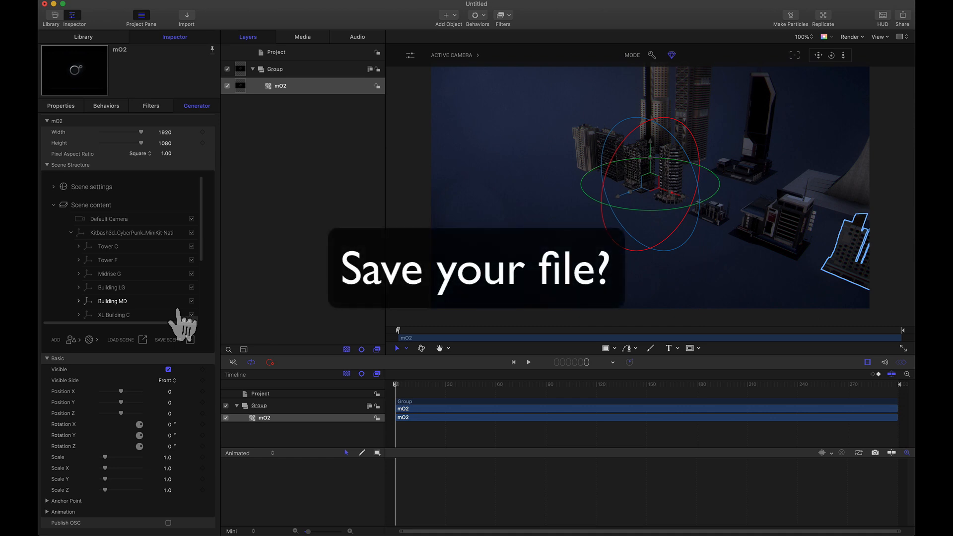
left_click(192, 288)
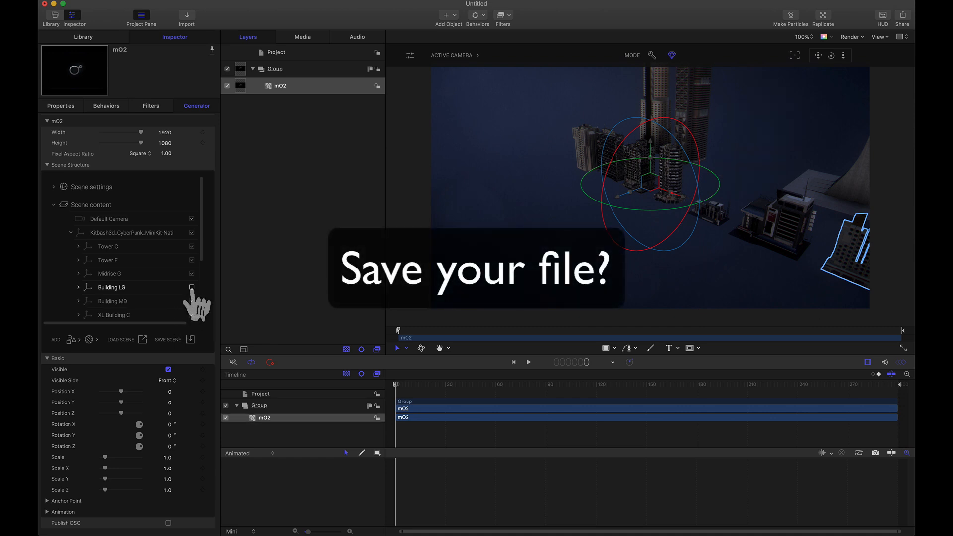
left_click(192, 288)
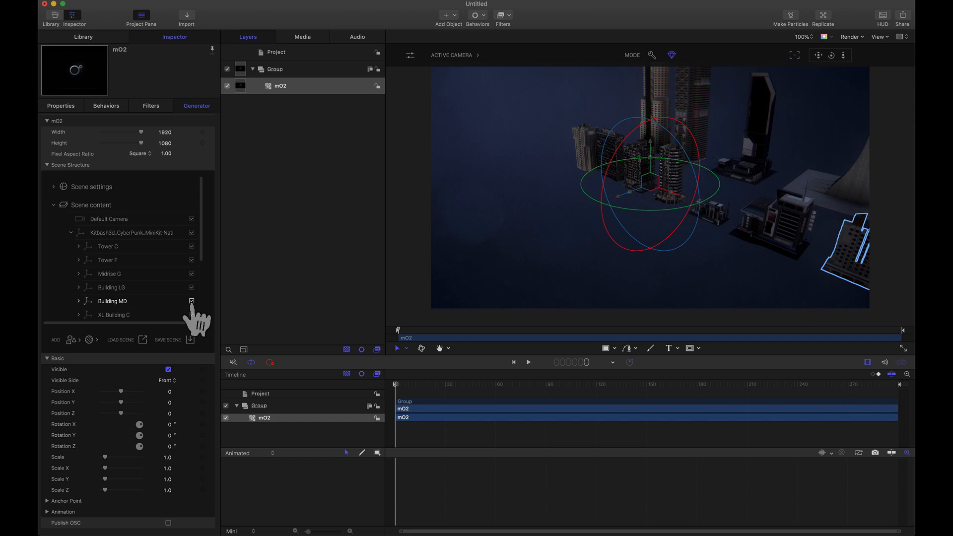
- Select the whole Cyberpunk kit and switch the viewport from the active camera to the Perspective view, zoomed out to show all buildings
left_click(125, 232)
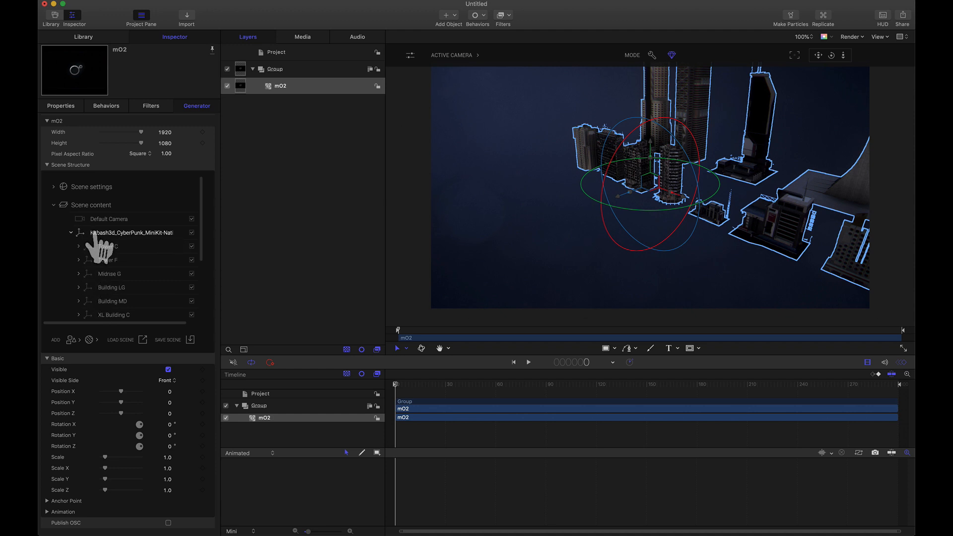
left_click(472, 58)
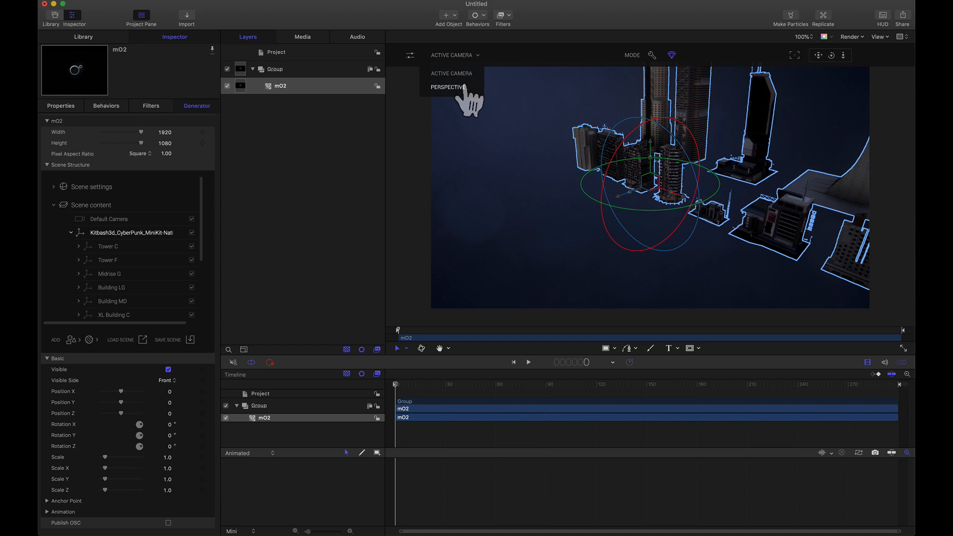
left_click(457, 94)
mouse_move(843, 55)
left_mouse_down()
mouse_move(844, 85)
mouse_move(837, 56)
mouse_move(852, 58)
mouse_move(833, 57)
left_mouse_up()
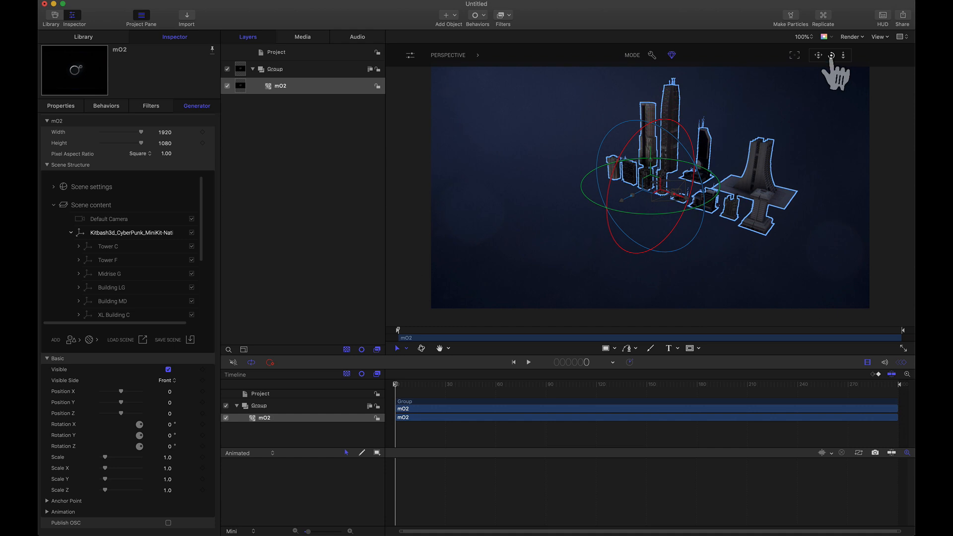
- Collapse the Cyberpunk kit in the scene structure and add the Army Vehicle from the Miscellaneous Models as a size reference
left_click(71, 233)
left_click(92, 272)
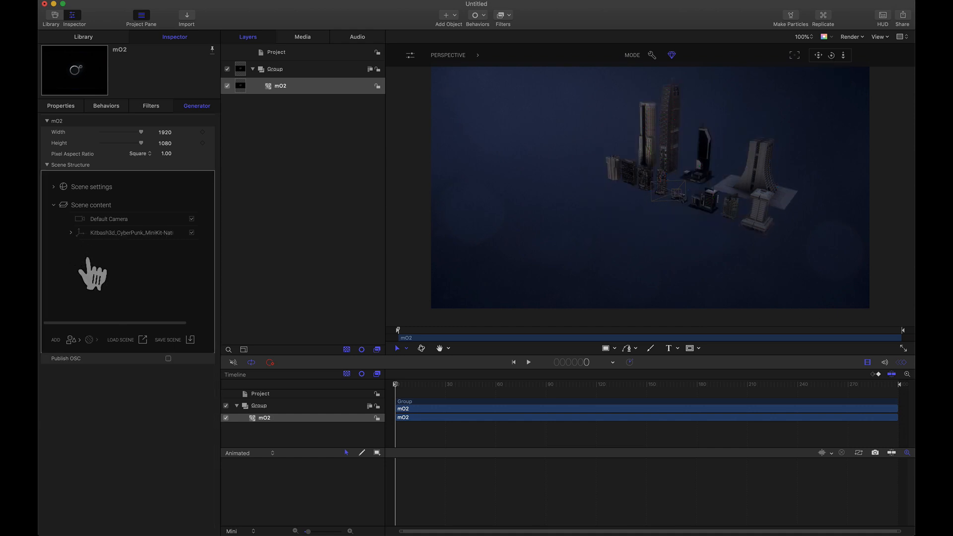
left_click(78, 341)
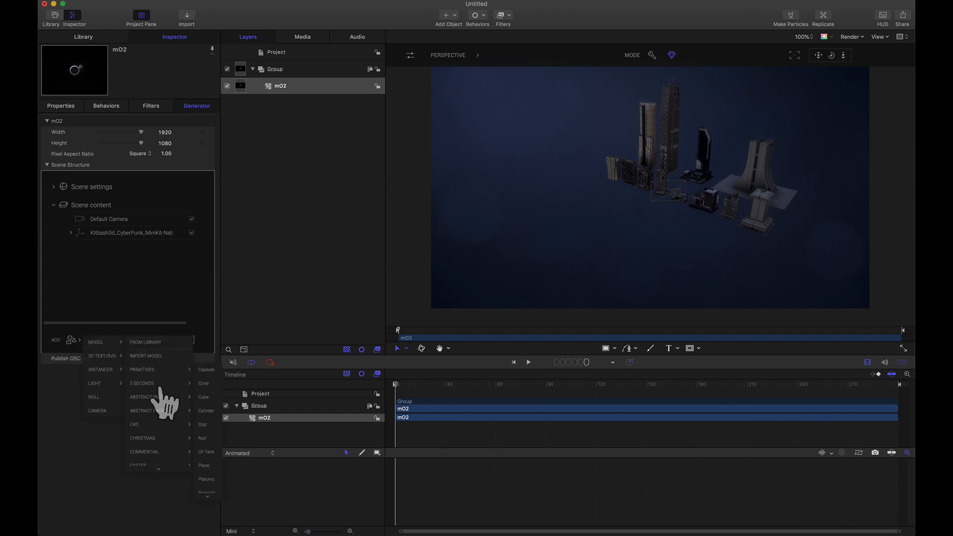
mouse_move(158, 465)
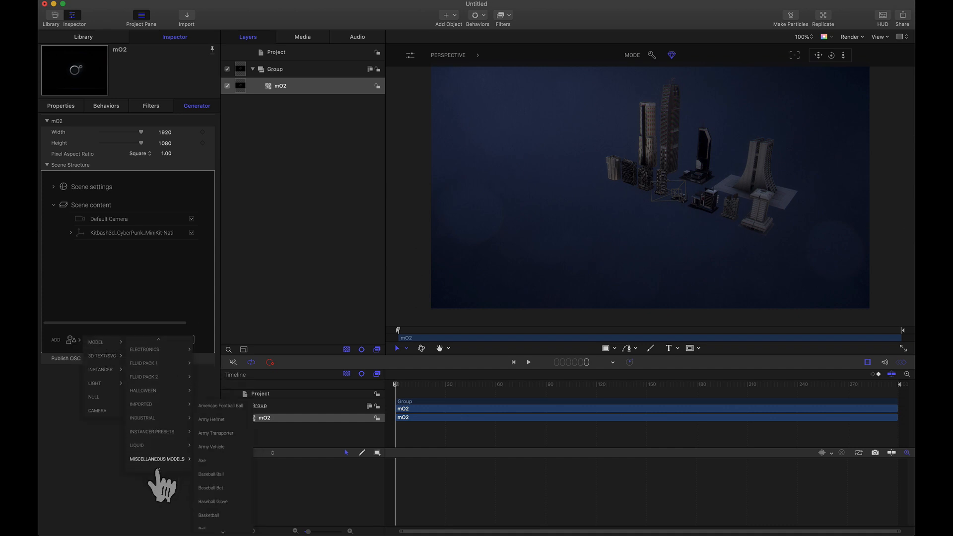
mouse_move(162, 436)
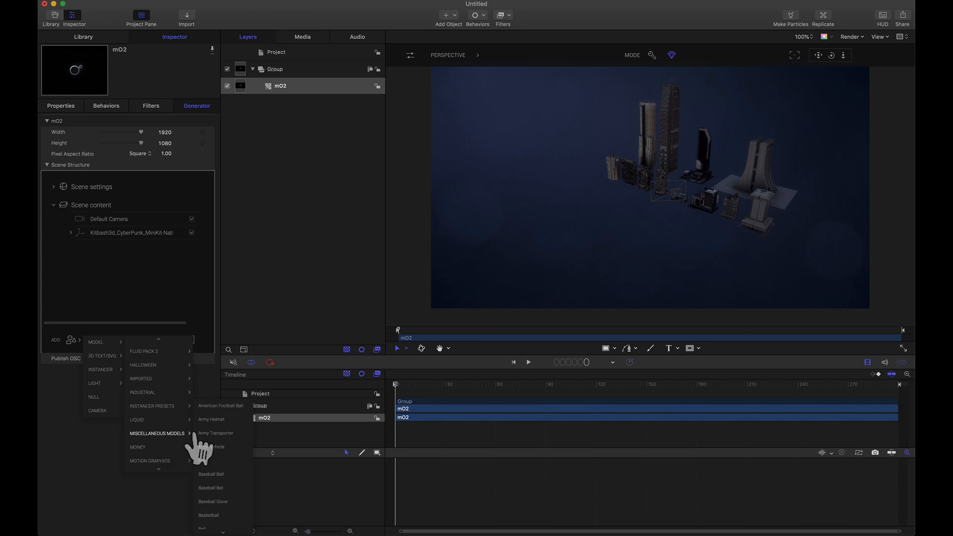
mouse_move(212, 425)
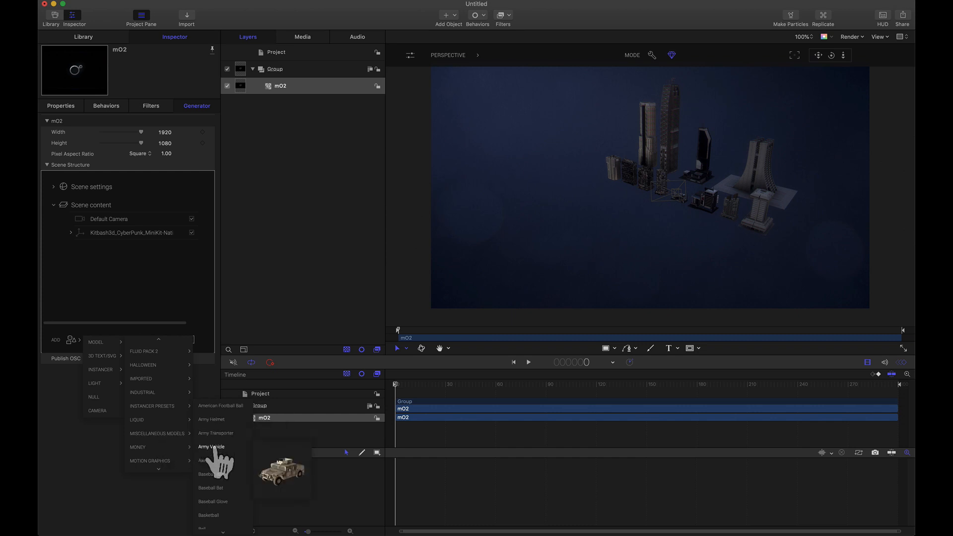
left_click(213, 447)
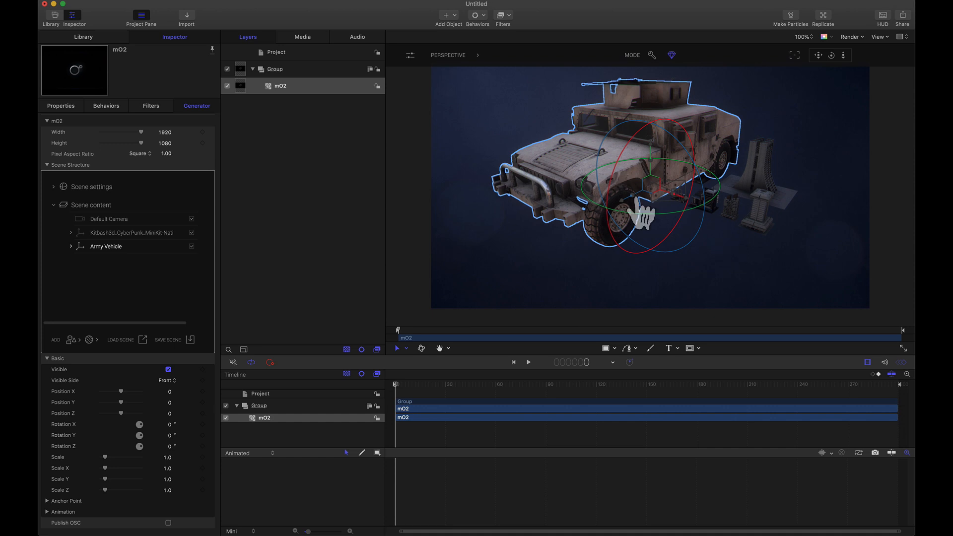
- Set the Cyberpunk kit's overall scale to 10 to match the buildings to the Army Vehicle
left_click(97, 234)
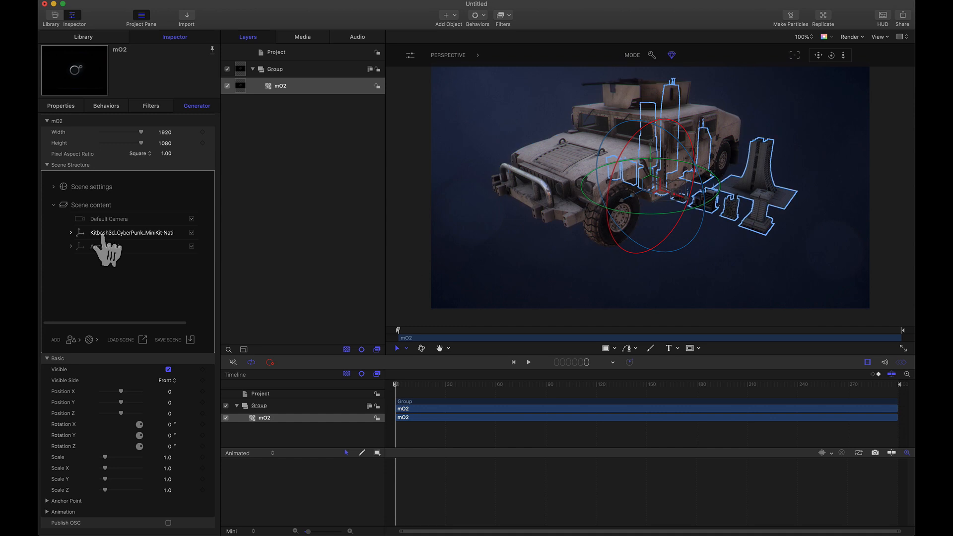
left_click(71, 233)
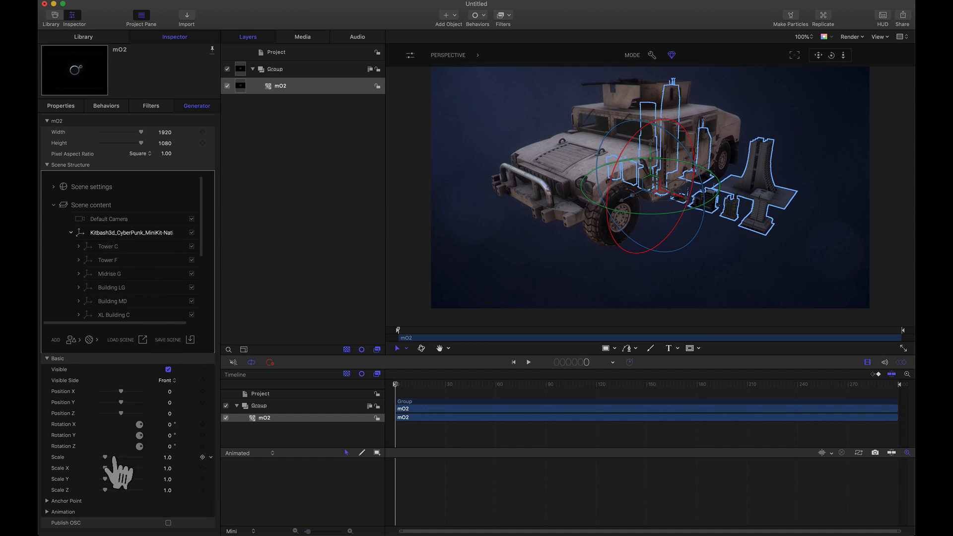
left_click_drag(113, 457, 165, 458)
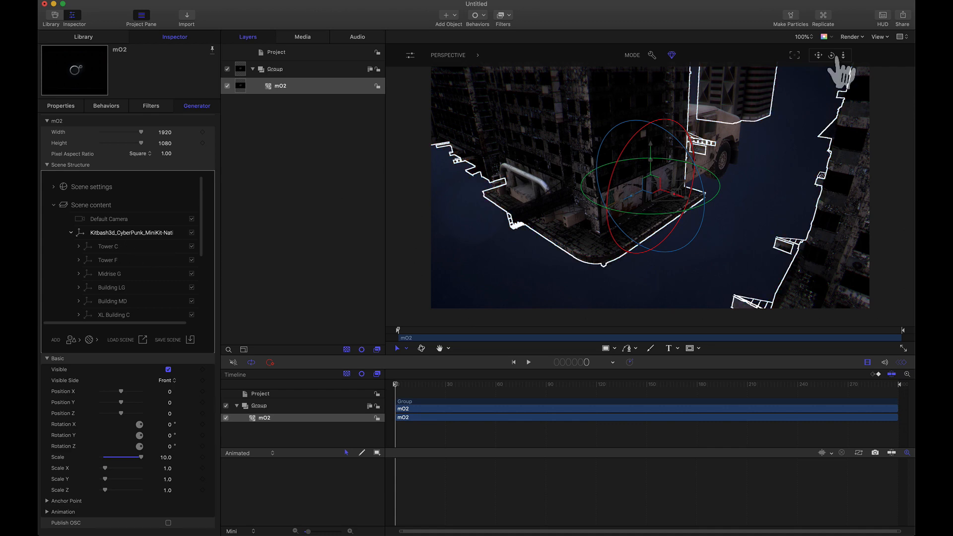
mouse_move(844, 55)
left_mouse_down()
mouse_move(844, 90)
mouse_move(847, 70)
left_mouse_up()
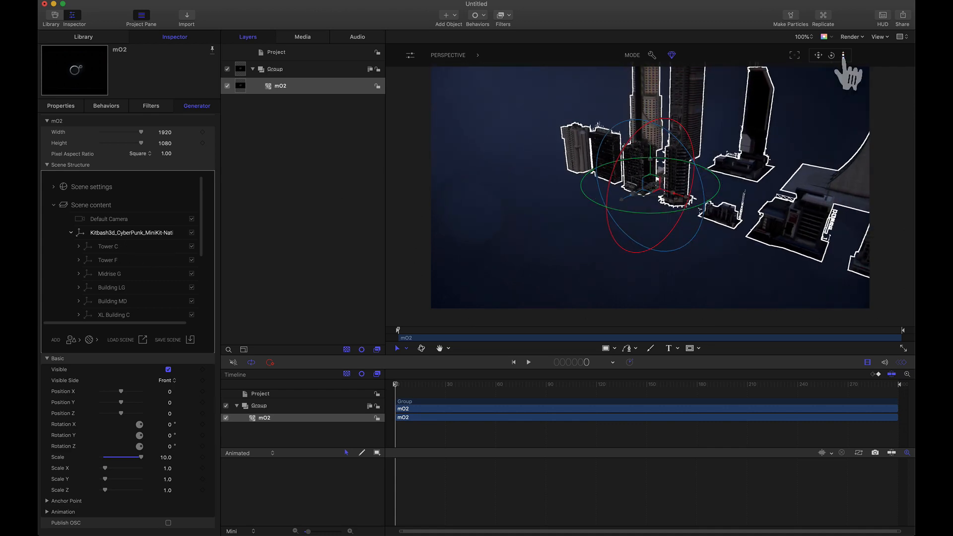
- Place the Army Vehicle above the Cyberpunk kit in the scene structure and move it to about X 4.74, Z 4.26
left_click(71, 232)
mouse_move(74, 243)
left_mouse_down()
mouse_move(85, 251)
mouse_move(82, 231)
left_mouse_up()
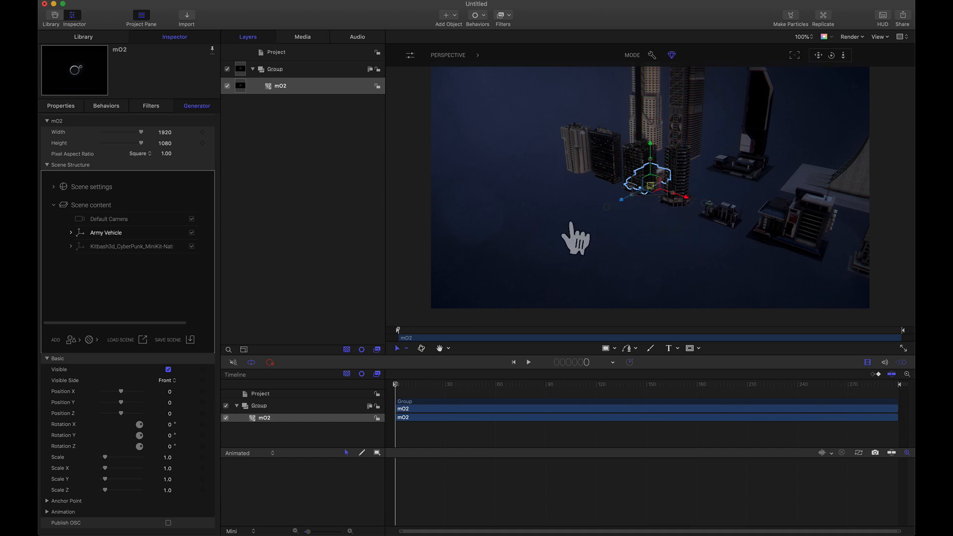
left_click_drag(625, 211, 705, 252)
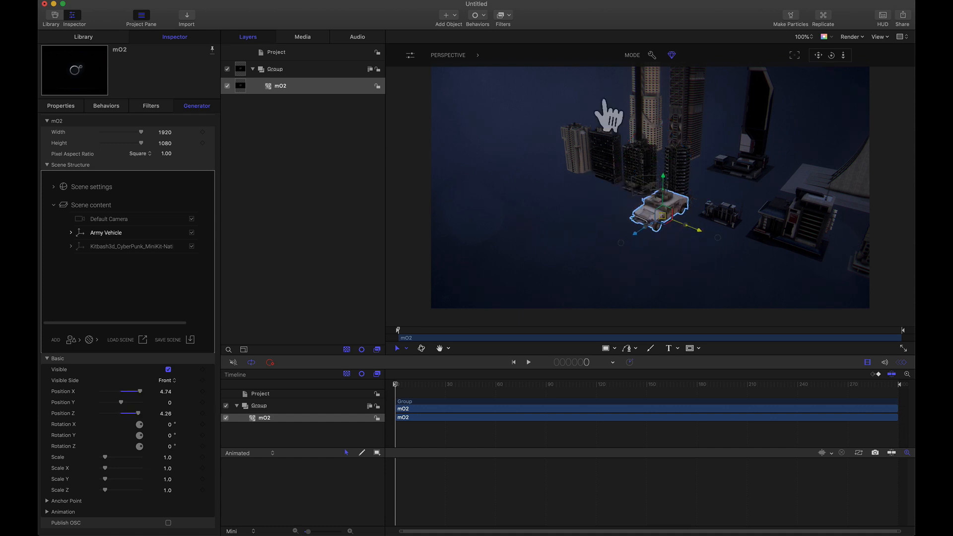
- Switch the viewport to its lower-quality working mode, move the Army Vehicle to about X 6.54, Z 5.12 and frame it
left_click(652, 54)
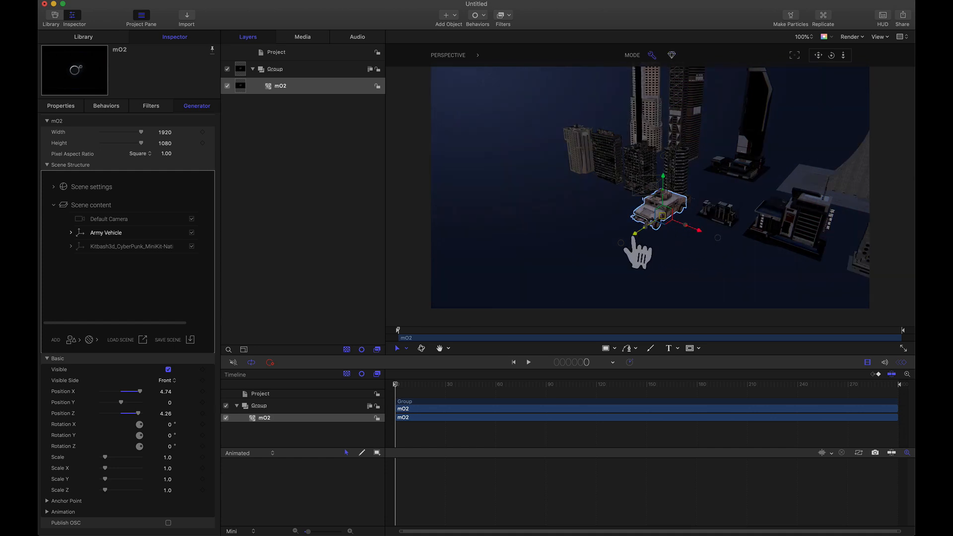
left_click_drag(638, 253, 724, 264)
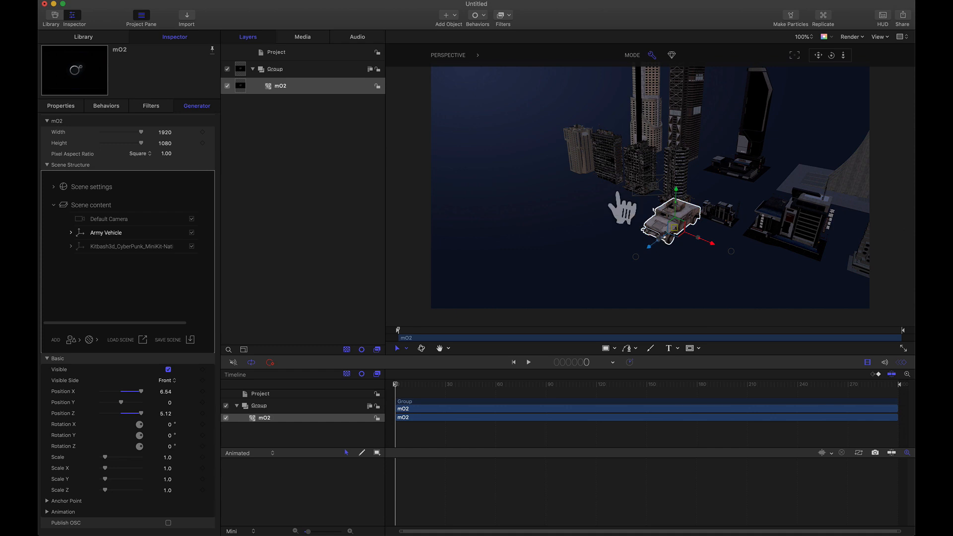
left_click(795, 55)
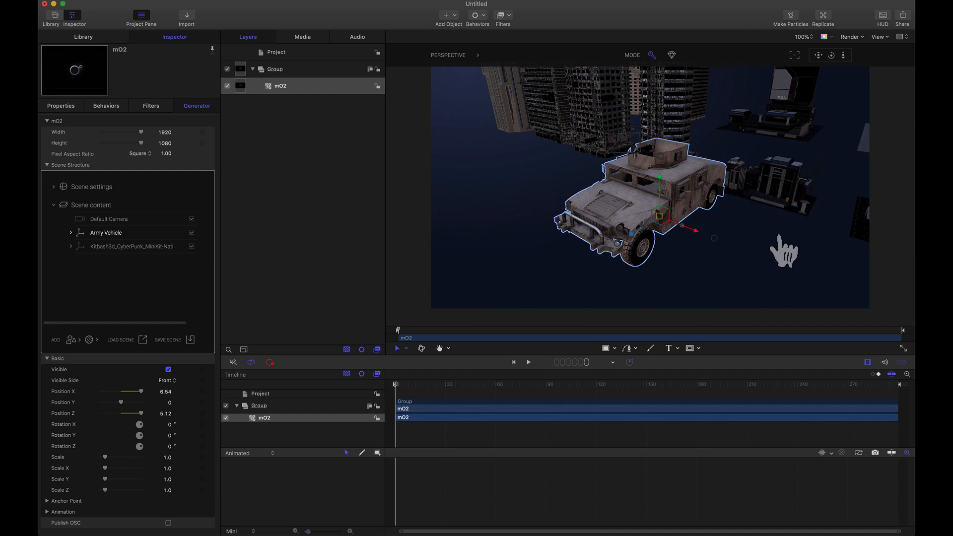
- Set the Cyberpunk kit's overall scale to 40 and frame the whole kit in the Perspective view
left_click(117, 247)
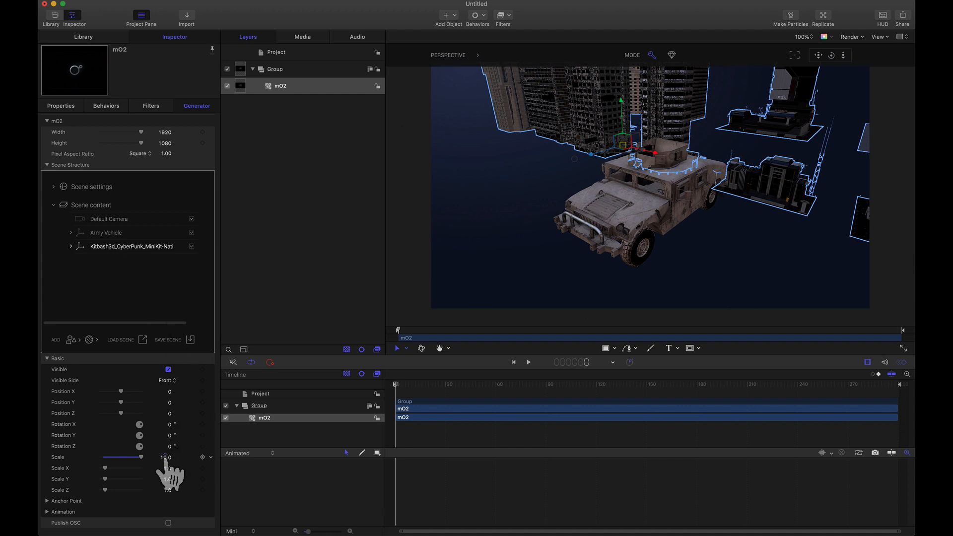
type("4")
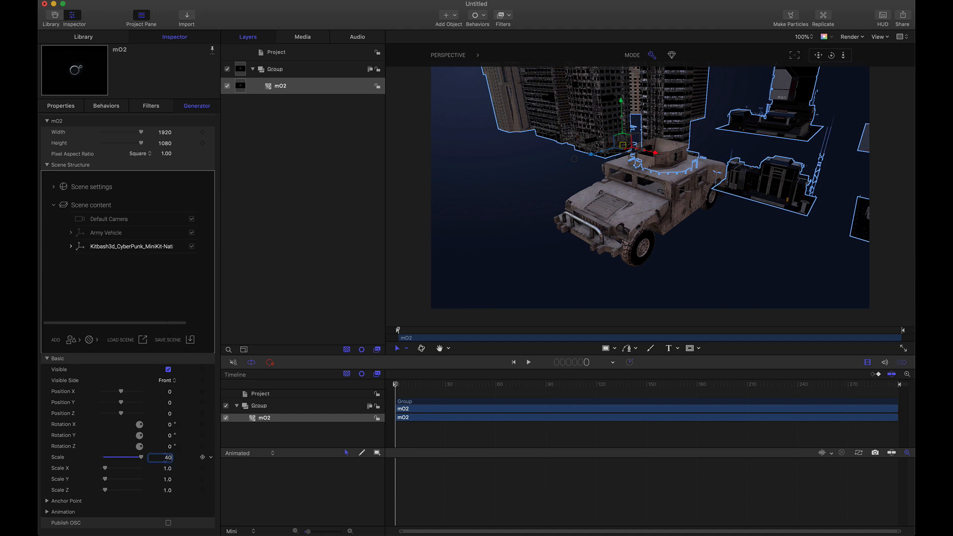
type("0")
key("Return")
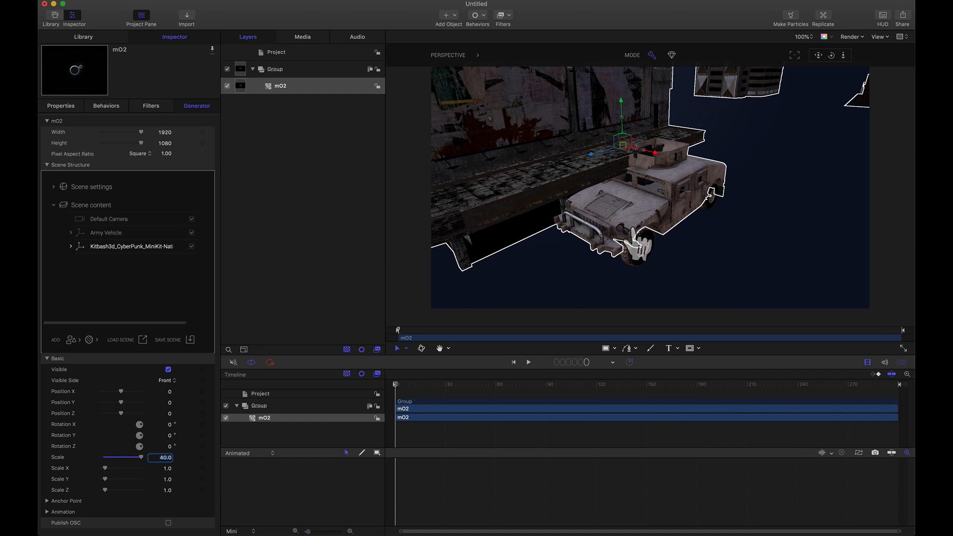
left_click(127, 247)
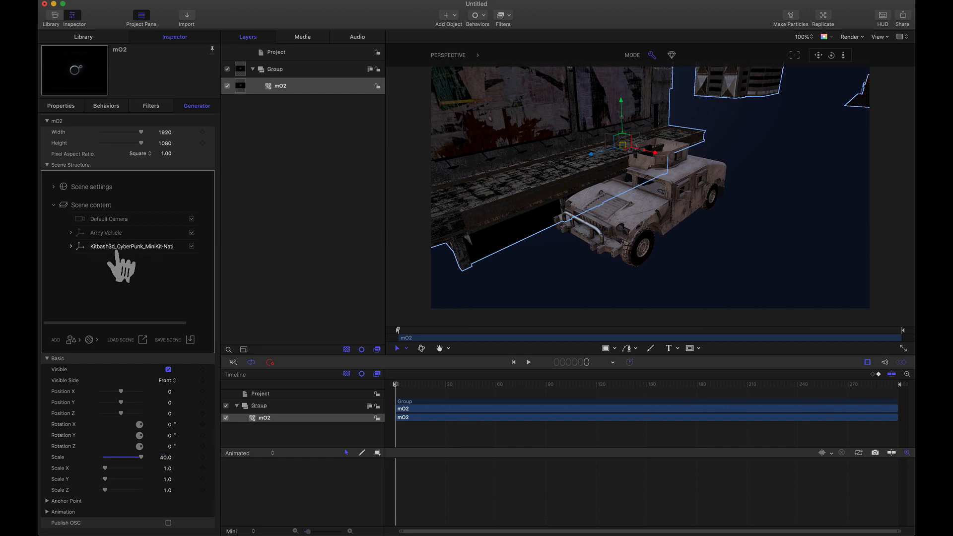
left_click(795, 56)
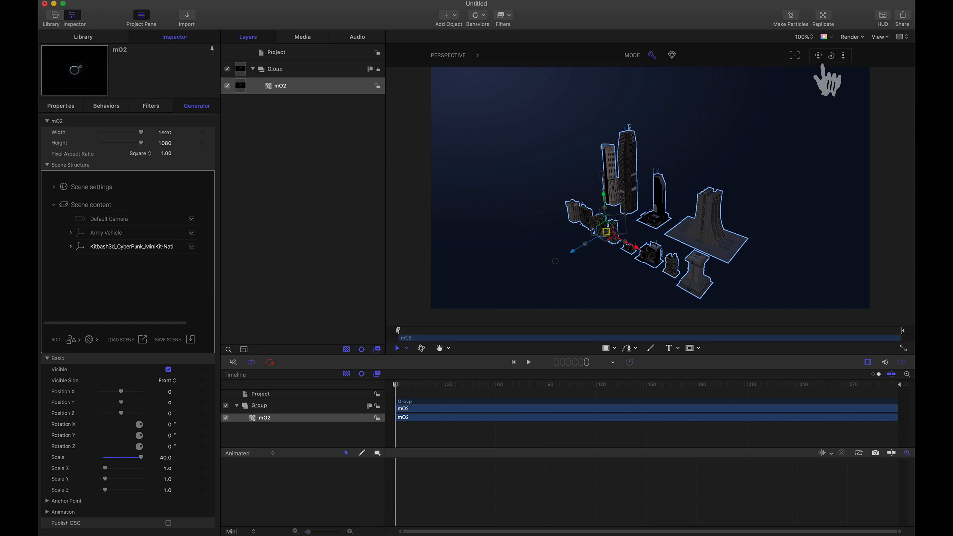
left_click_drag(831, 55, 830, 70)
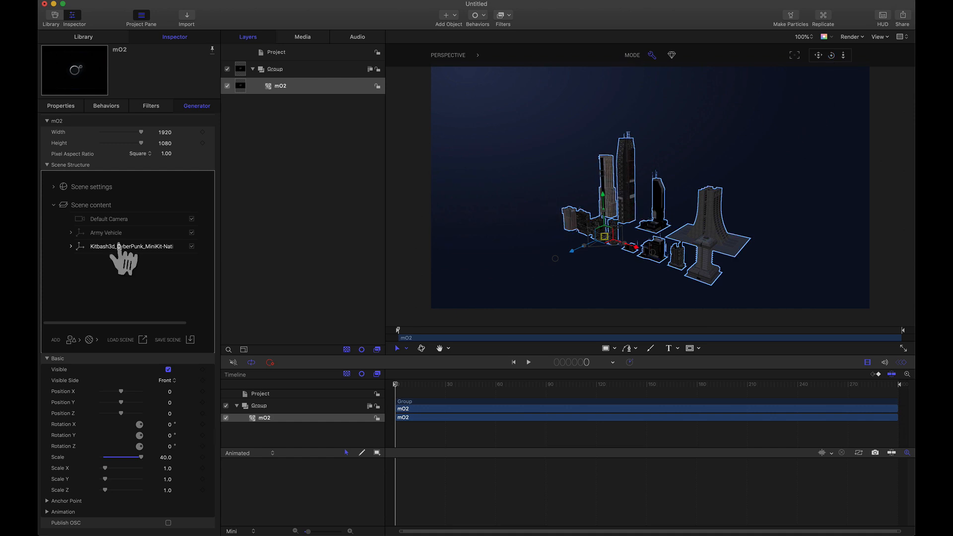
- Move the Army Vehicle clear of the enlarged buildings to about X 31.32, Z 14.0, framing it to check the scale
left_click(107, 233)
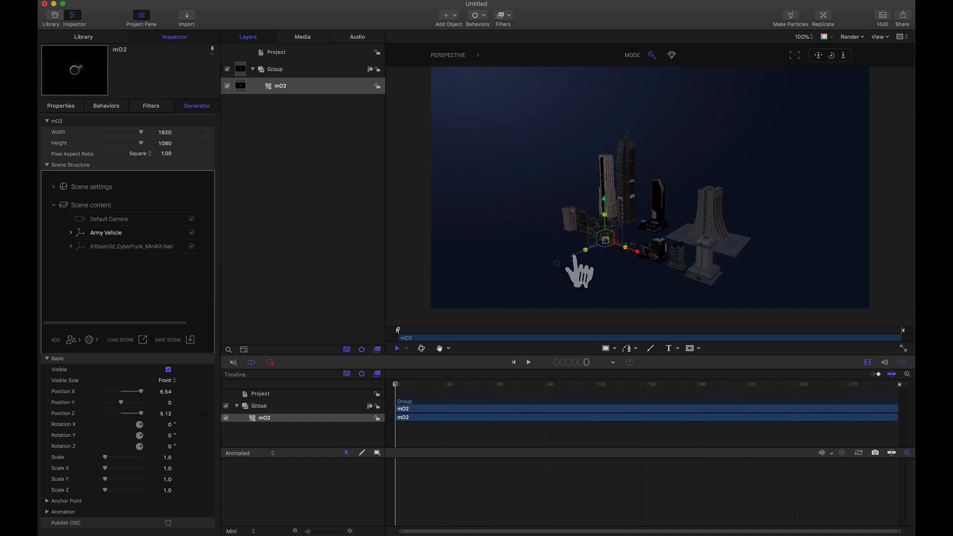
left_click_drag(573, 258, 562, 265)
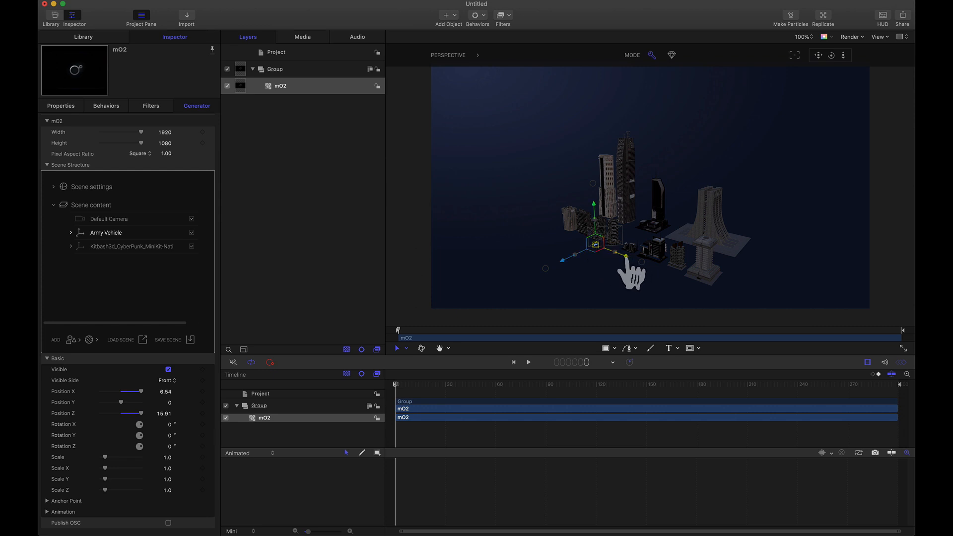
left_click_drag(627, 257, 656, 274)
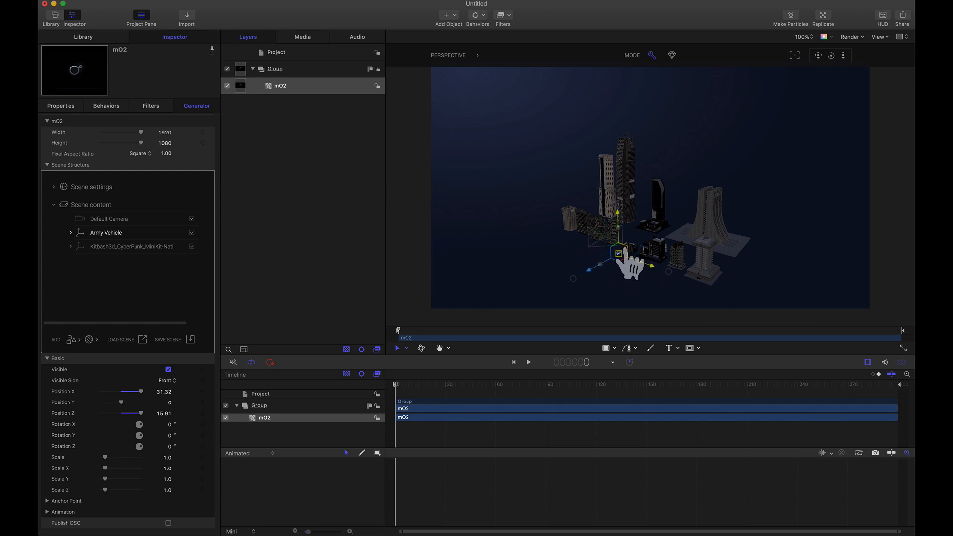
left_click(794, 55)
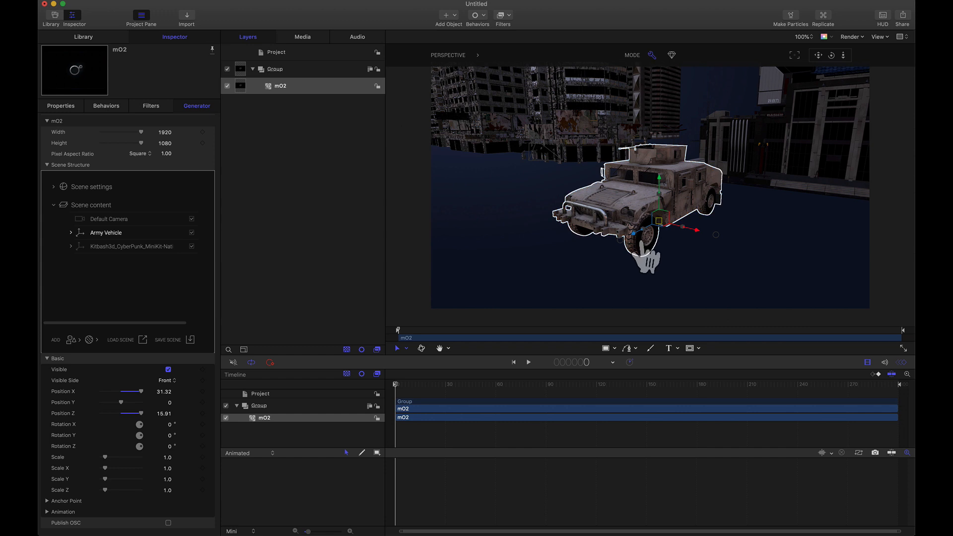
left_click_drag(641, 253, 685, 240)
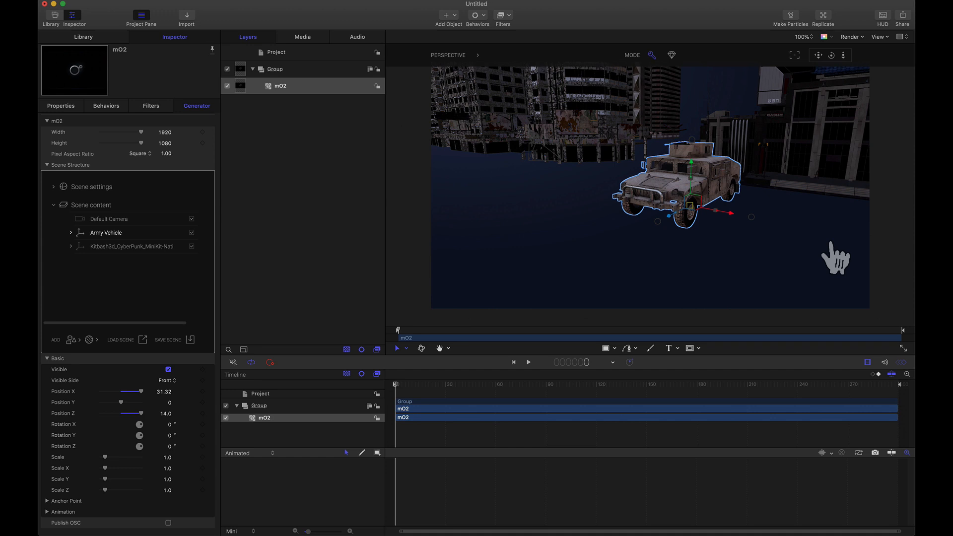
- Add the Christmas Hat model from the Christmas category of the built-in model library to the scene
left_click(75, 341)
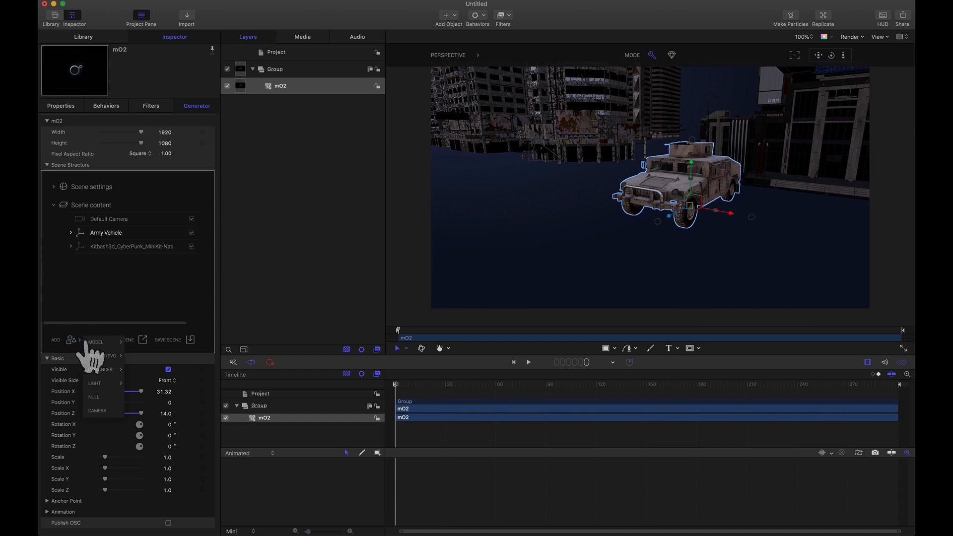
mouse_move(99, 342)
mouse_move(155, 439)
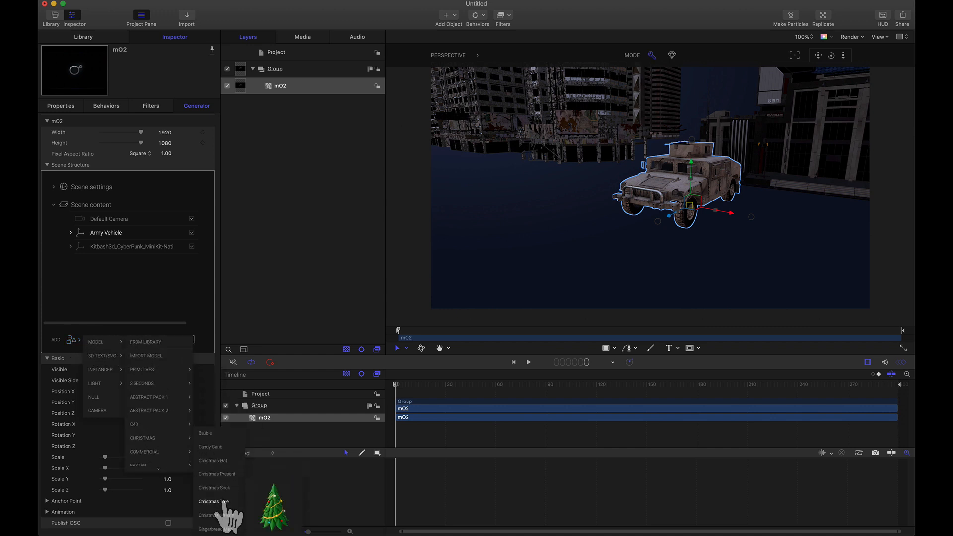
left_click(222, 462)
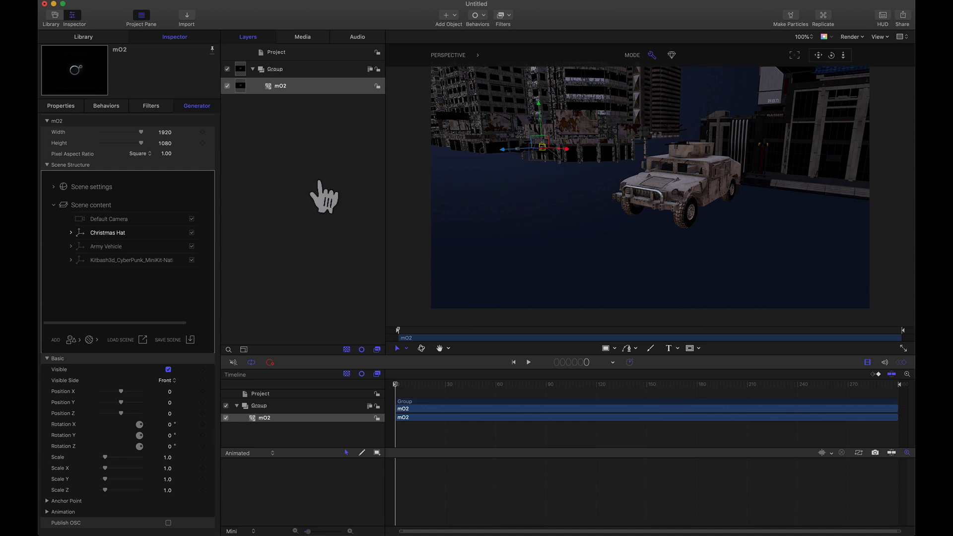
- Place the Christmas Hat at the Army Vehicle with Position X 31 and Z 14, and raise it to about Y 2.52
left_click(117, 249)
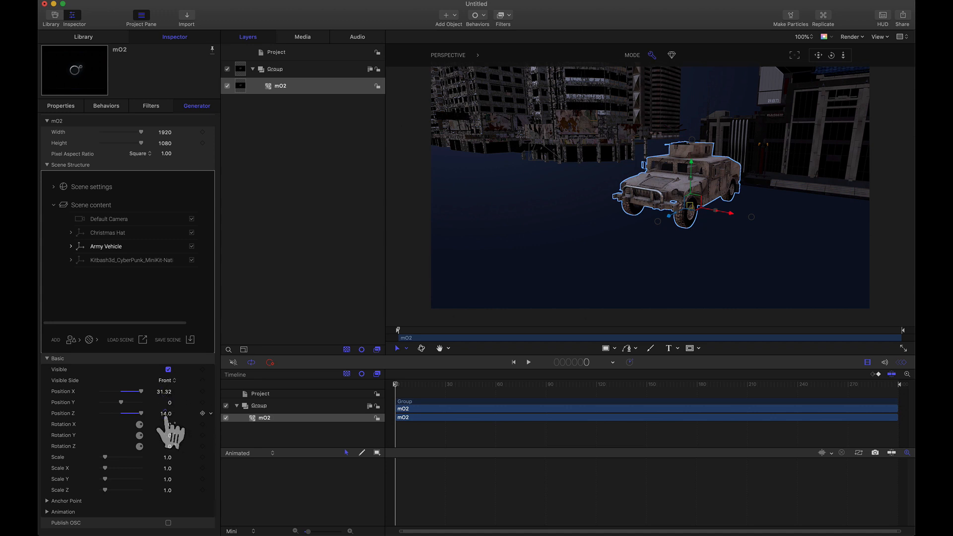
left_click(107, 233)
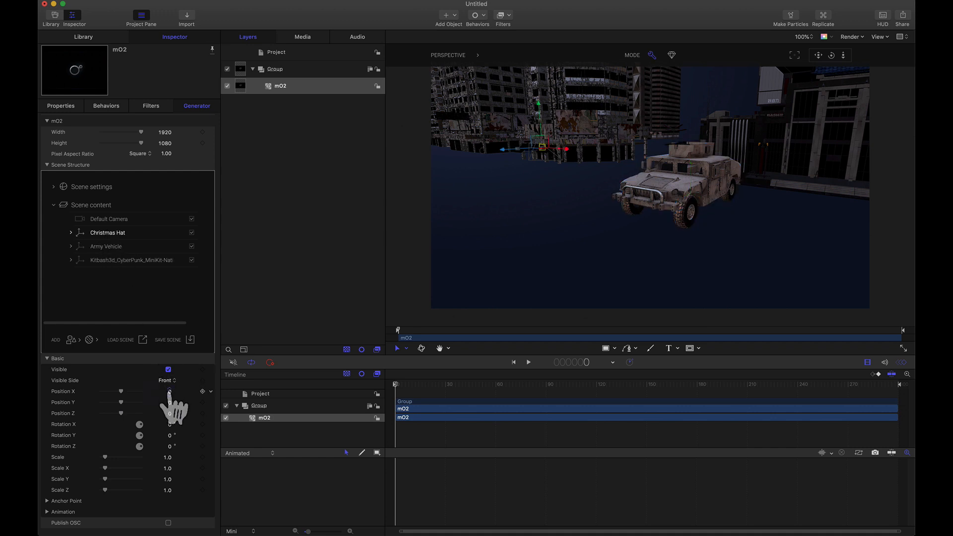
type("31")
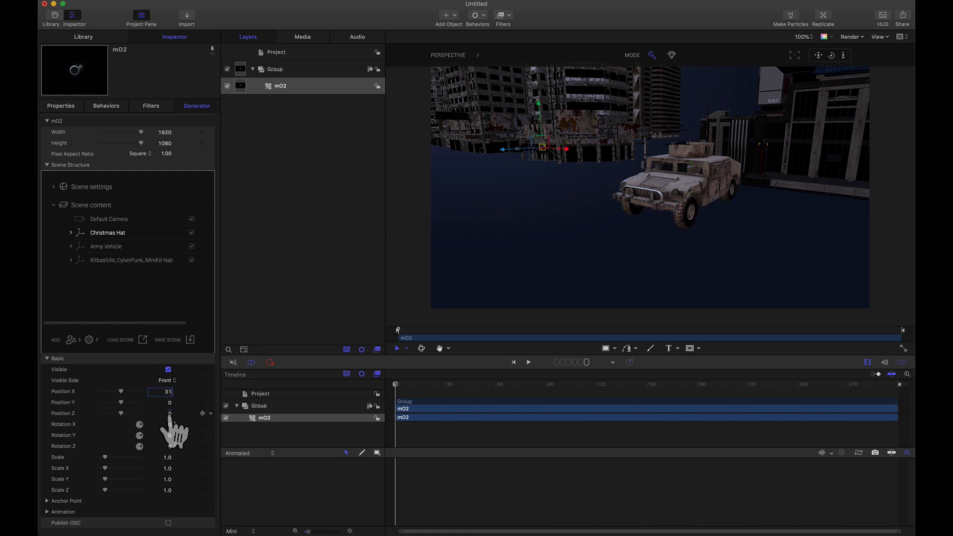
key("Return")
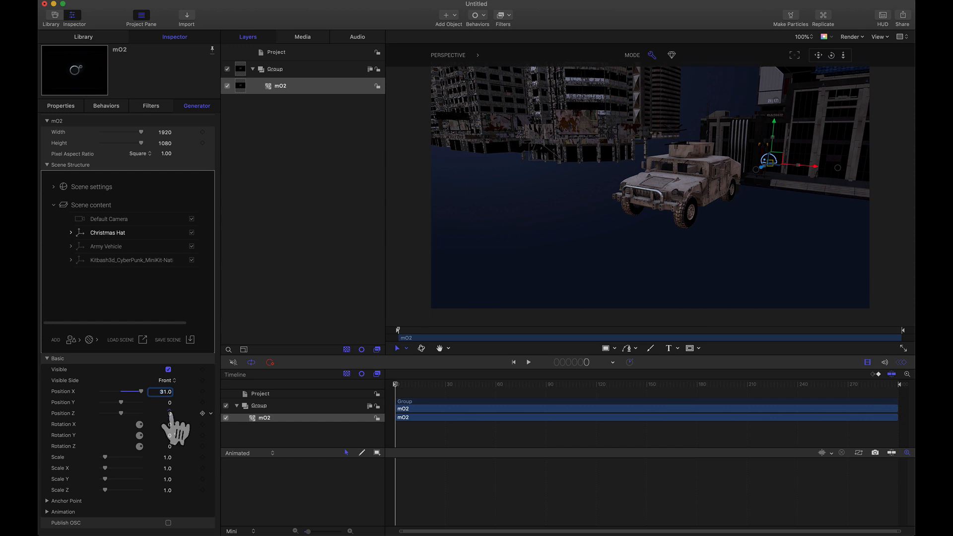
type("14")
key("Return")
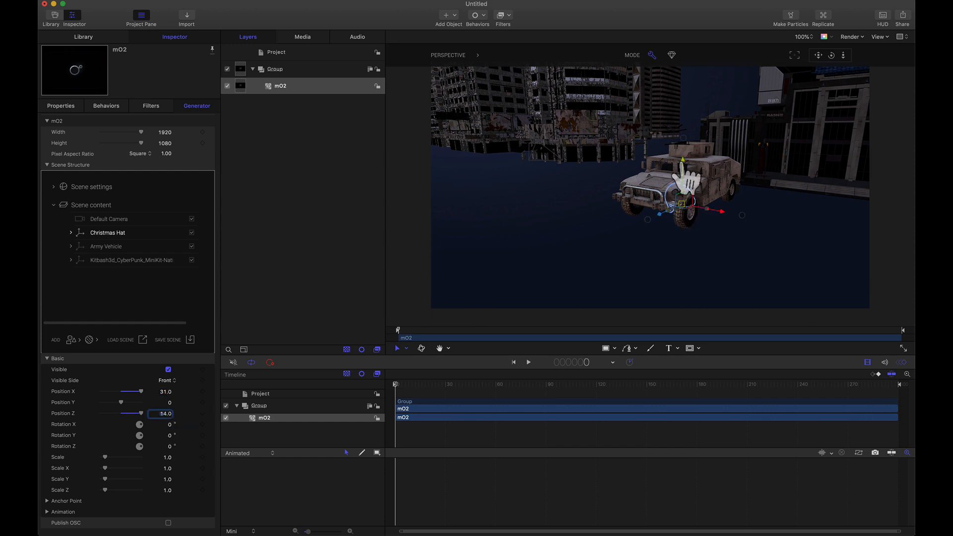
left_click_drag(688, 181, 674, 84)
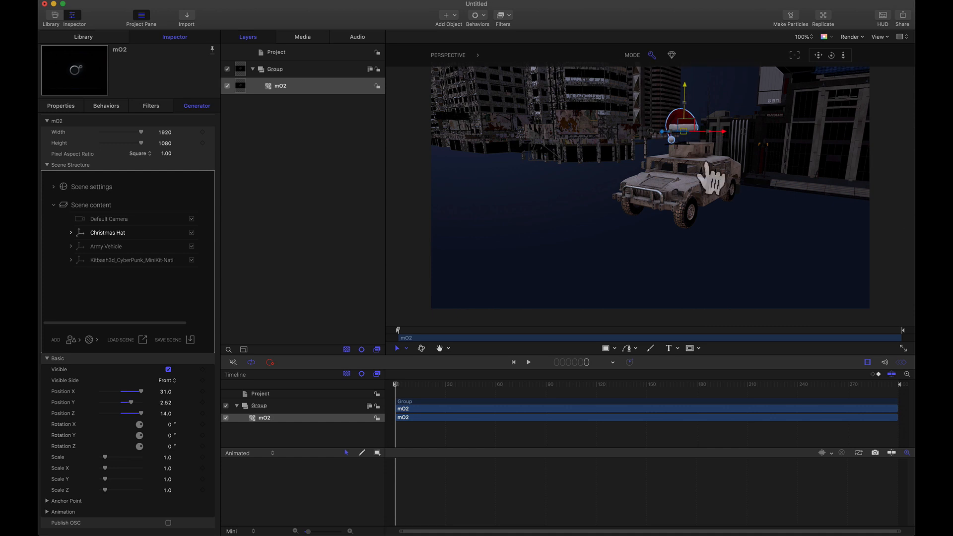
- Frame the Christmas Hat up close to judge its size against the Army Vehicle and buildings, and delete the hat
left_click(795, 55)
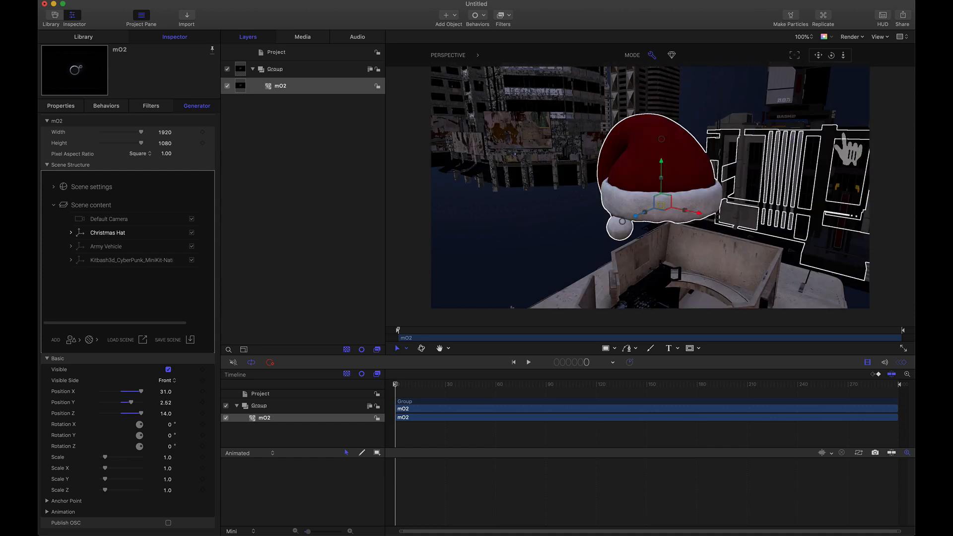
left_click_drag(832, 55, 820, 43)
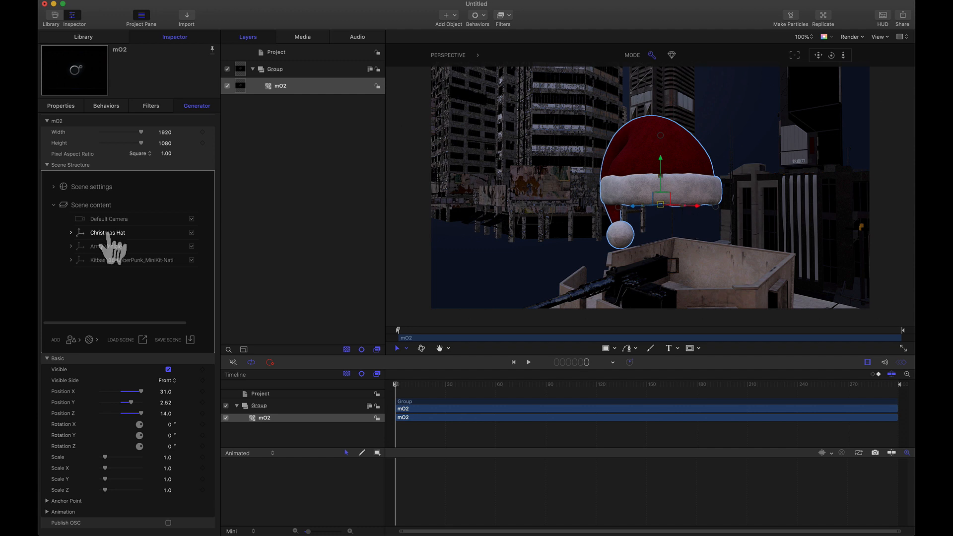
key("Delete")
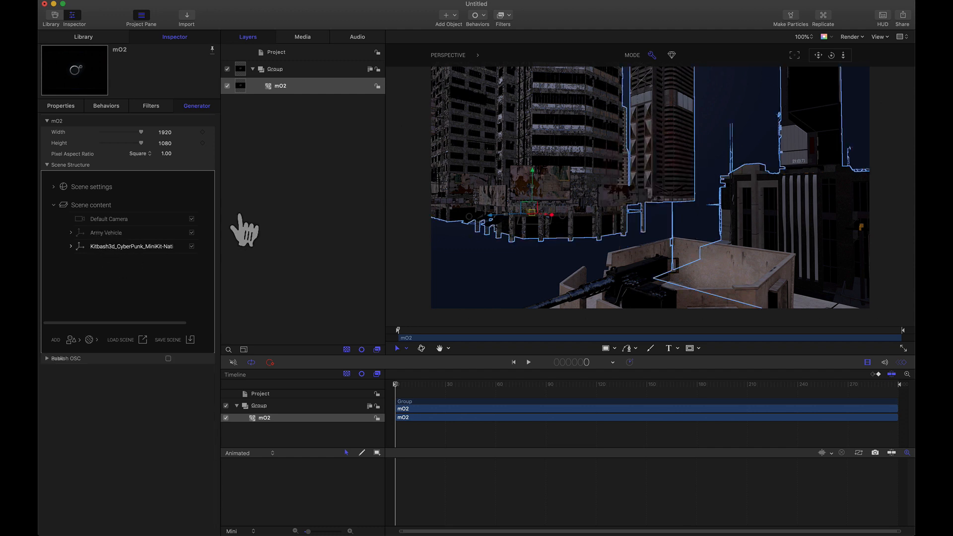
- Frame the whole Cyberpunk kit from a raised angle and add a Plane primitive to the scene
left_click(795, 56)
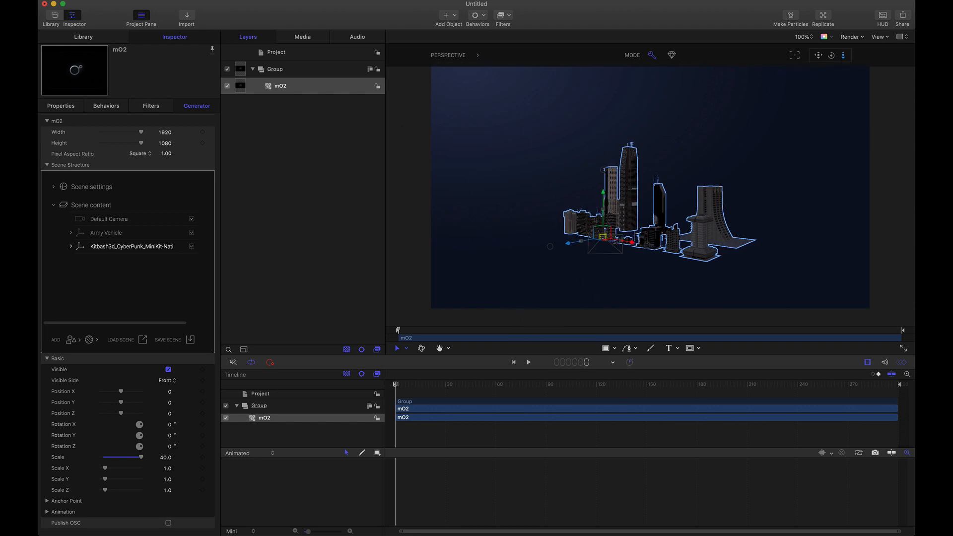
mouse_move(843, 55)
left_mouse_down()
mouse_move(832, 70)
mouse_move(831, 55)
left_mouse_up()
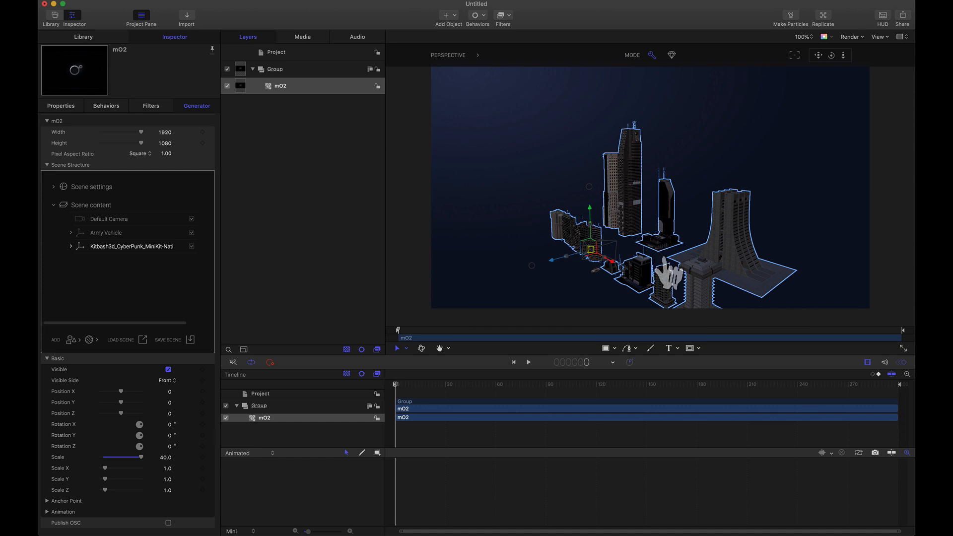
left_click(72, 340)
mouse_move(99, 344)
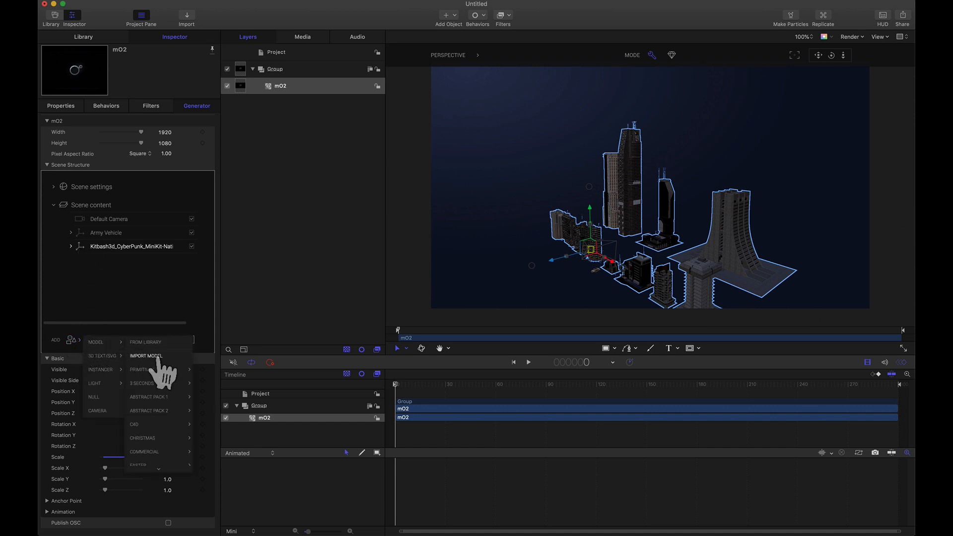
mouse_move(158, 369)
left_click(213, 477)
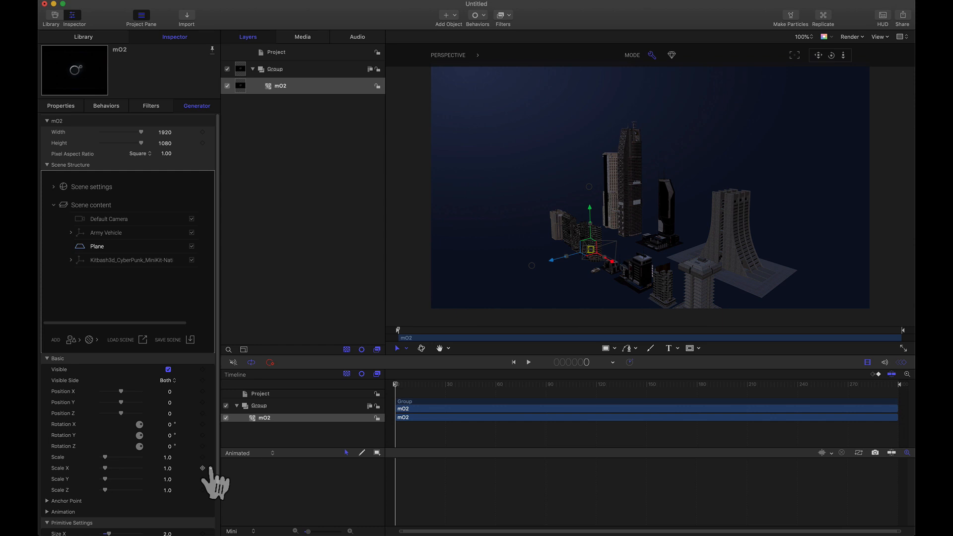
- Set the Plane's overall Scale to 100 so it serves as ground beneath the buildings
scroll(151, 485, "down", 2)
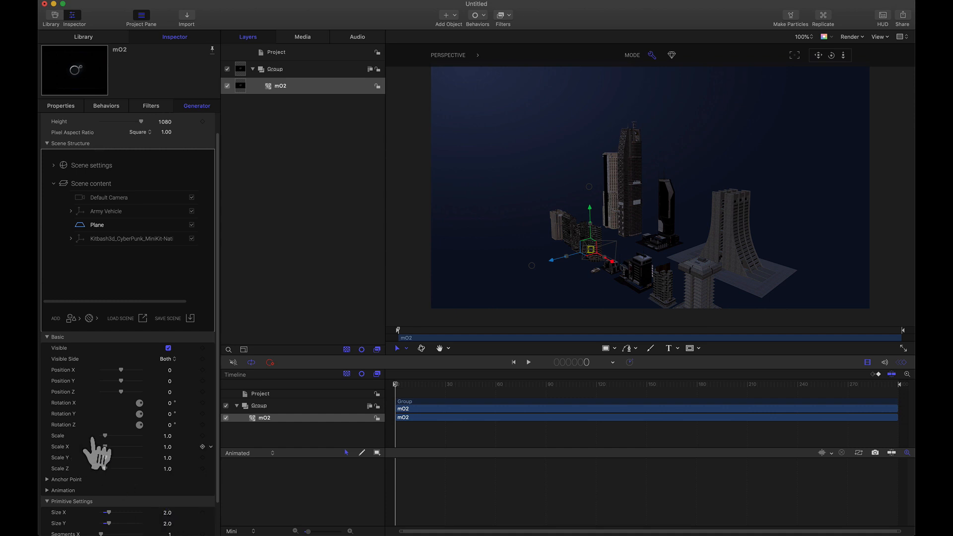
left_click_drag(105, 435, 198, 446)
key("Return")
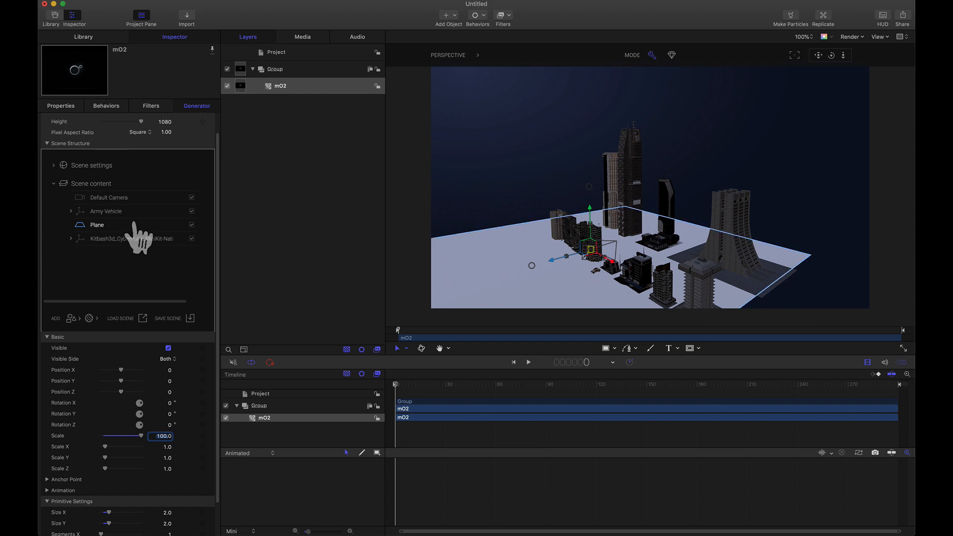
- Frame the Army Vehicle on the ground plane, find the nearby small building in the scene structure and select its whole Building S group
left_click(108, 212)
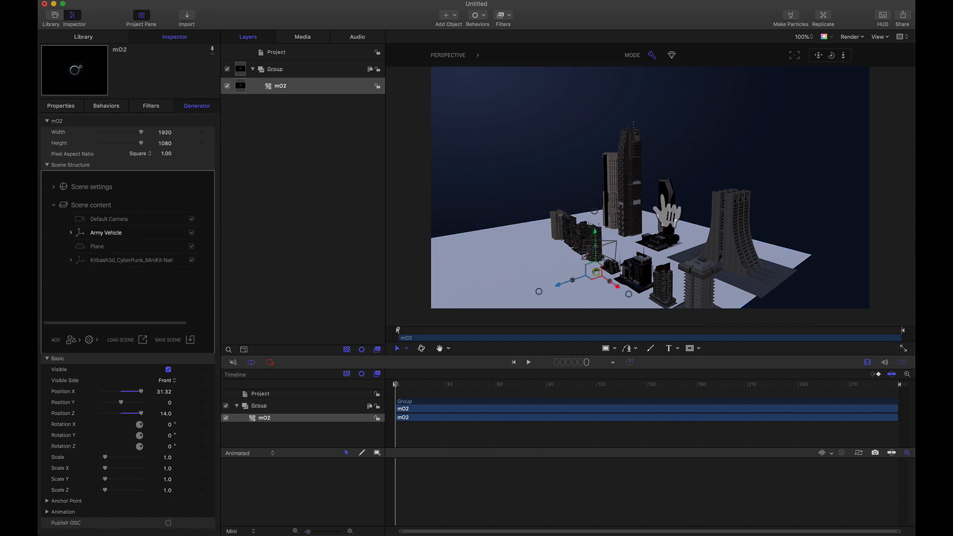
left_click(795, 57)
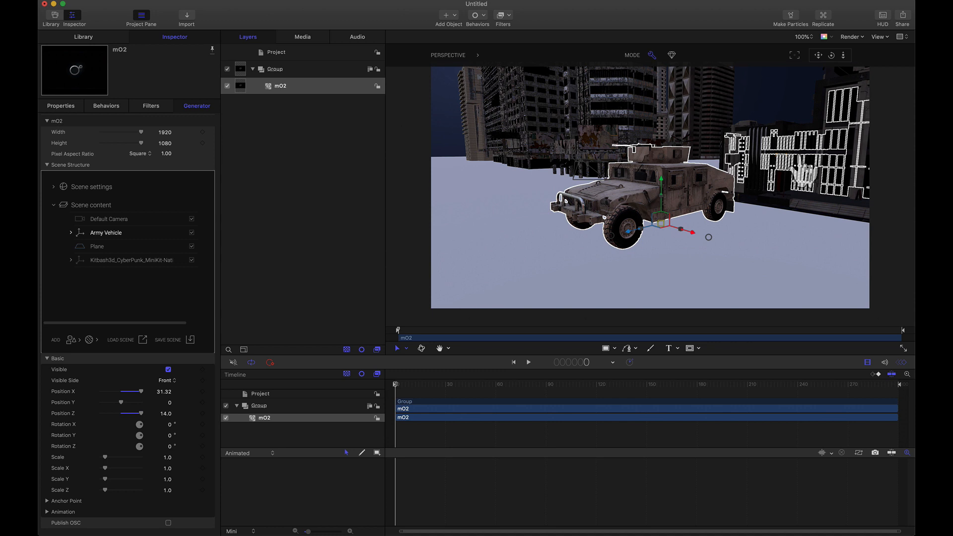
left_click(803, 171)
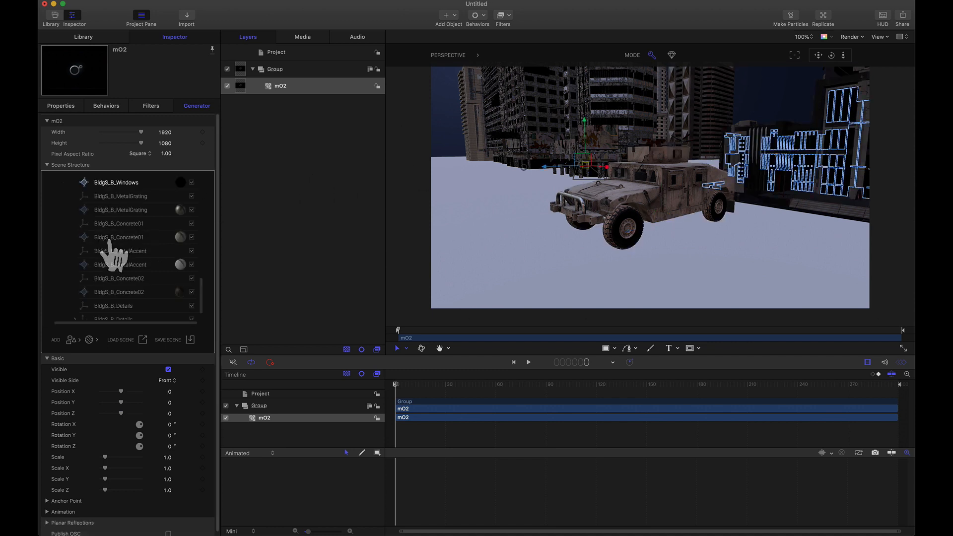
scroll(110, 243, "up", 5)
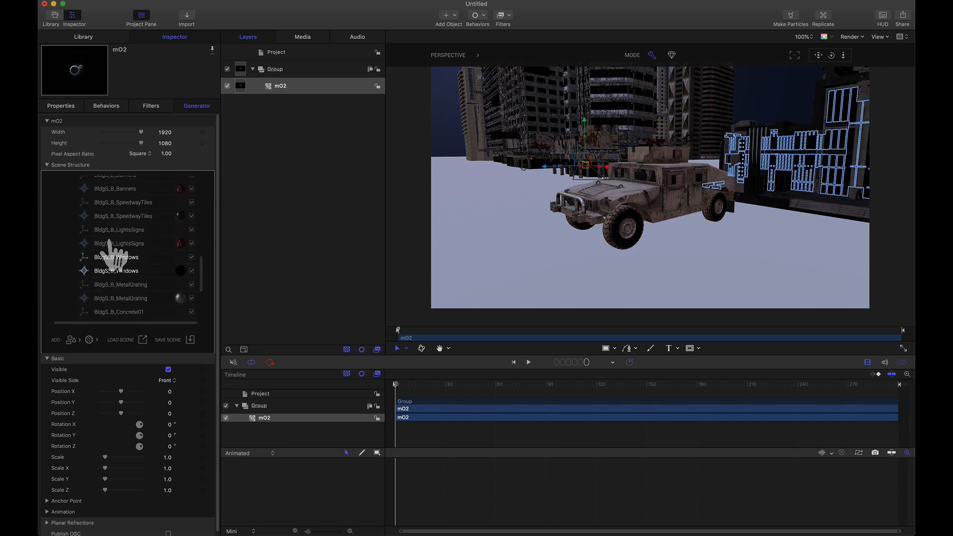
scroll(114, 254, "up", 4)
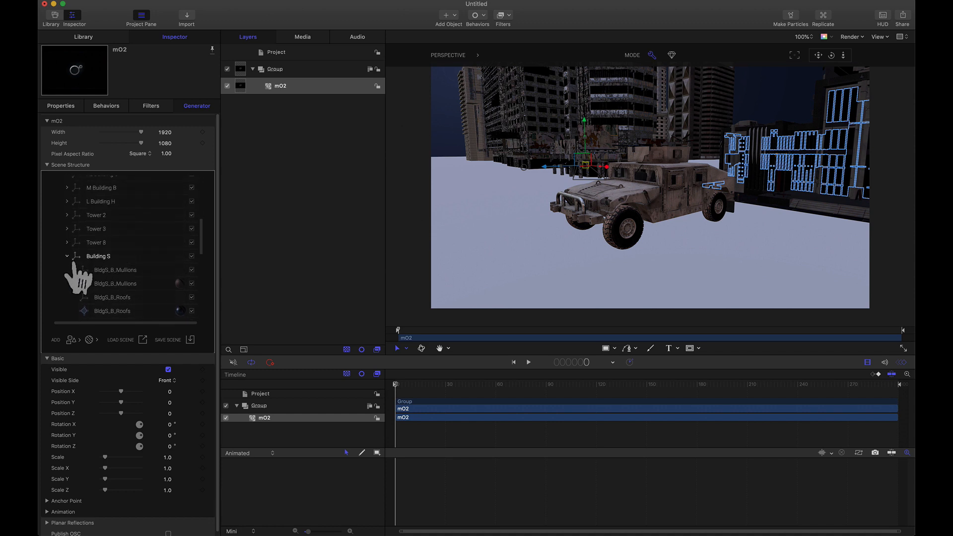
left_click(67, 258)
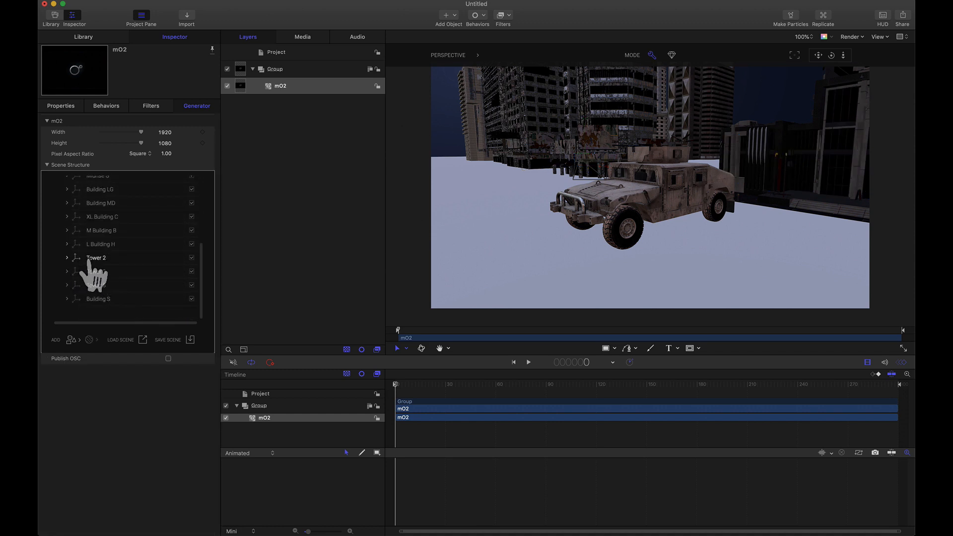
left_click(95, 300)
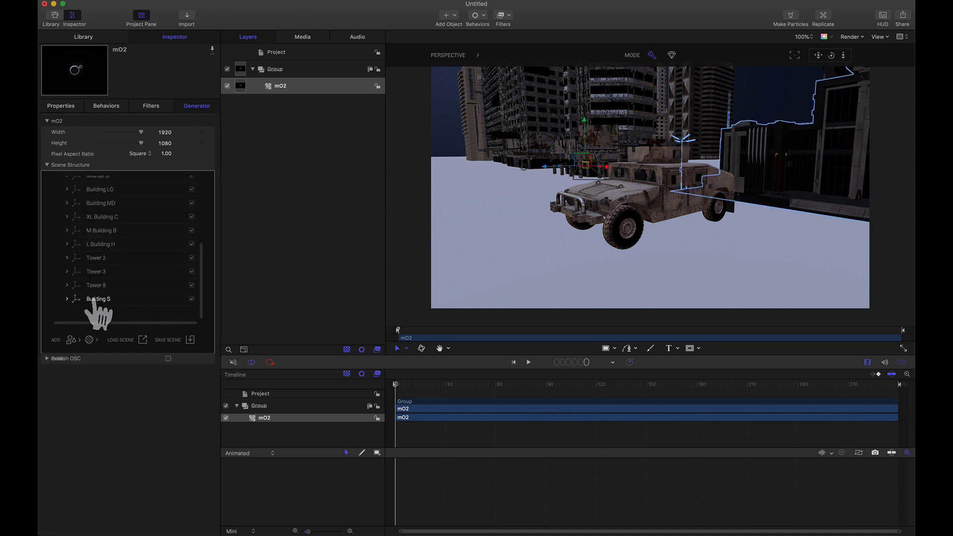
- Frame Building S and view it from the Army Vehicle's side, expand its group and select the BldgS_B_Roofs mesh
left_click(795, 56)
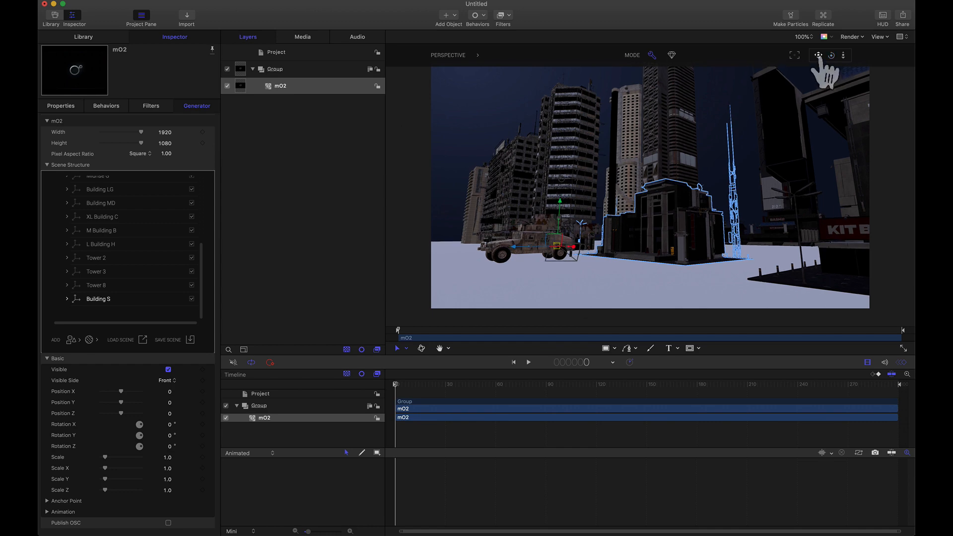
left_click_drag(844, 55, 819, 57)
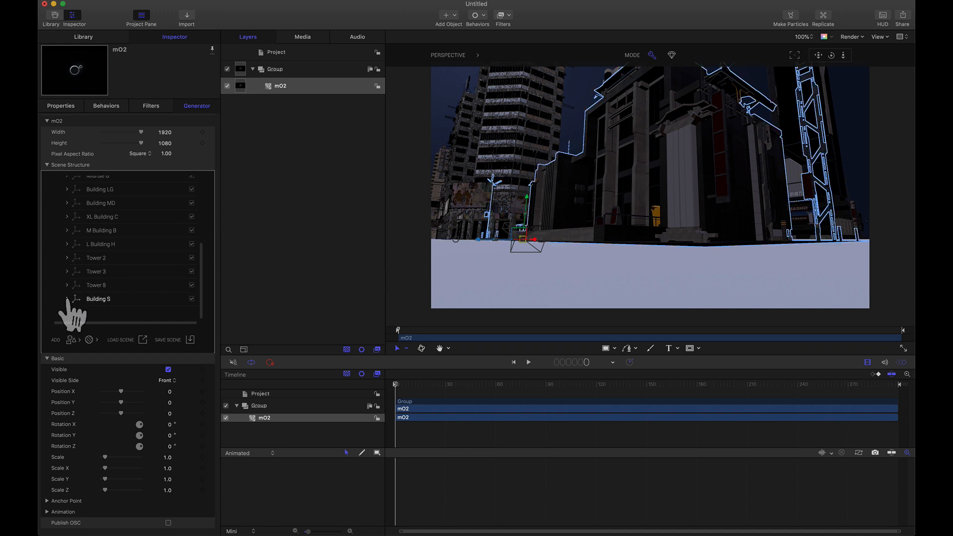
scroll(130, 313, "down", 3)
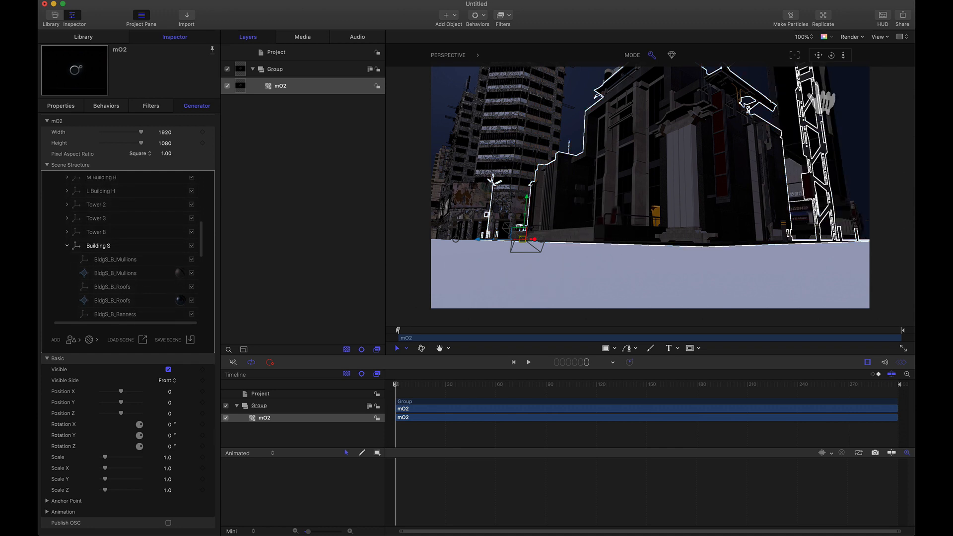
left_click_drag(831, 55, 681, 187)
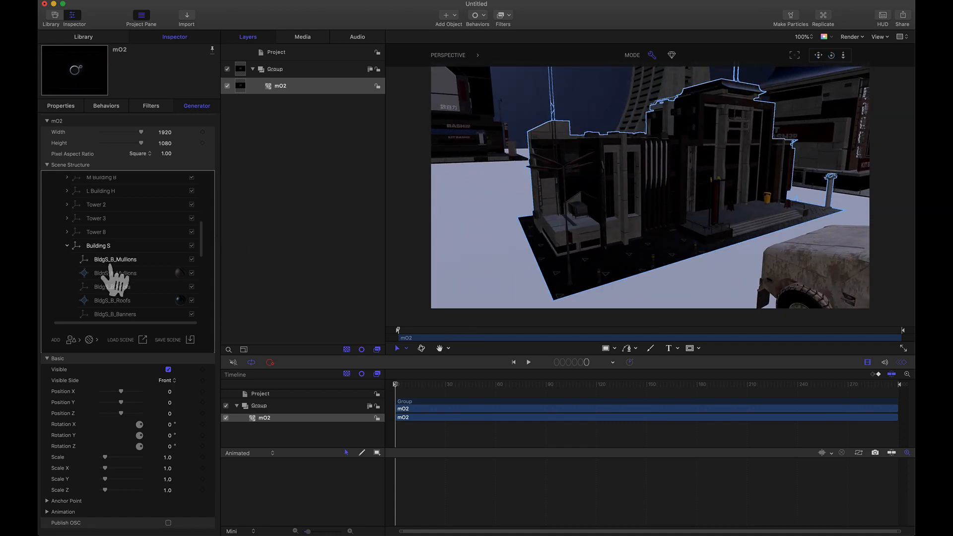
left_click(111, 287)
left_click(113, 301)
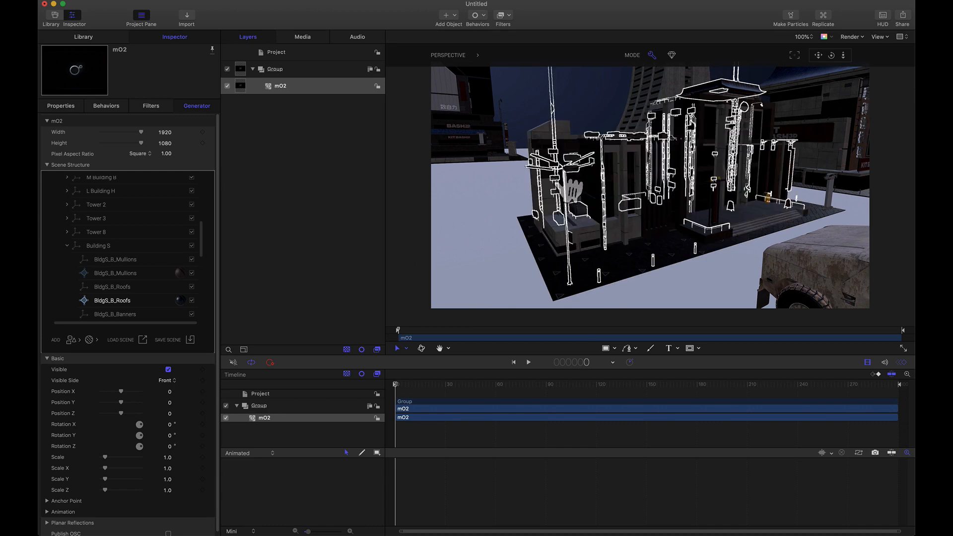
- Open the GalvanizedSteel material of Building S's detail parts and examine its settings from Albedo to Illuminance
left_click(575, 286)
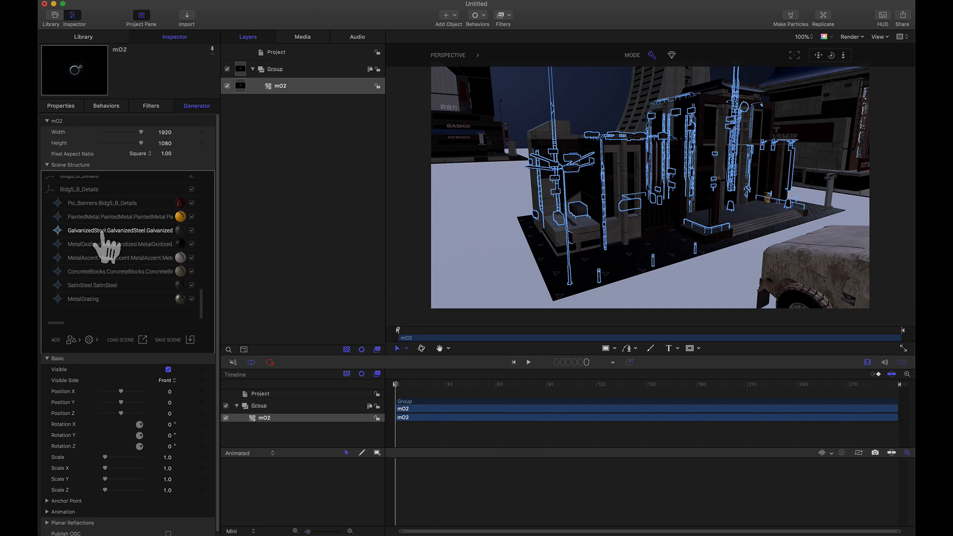
left_click(181, 230)
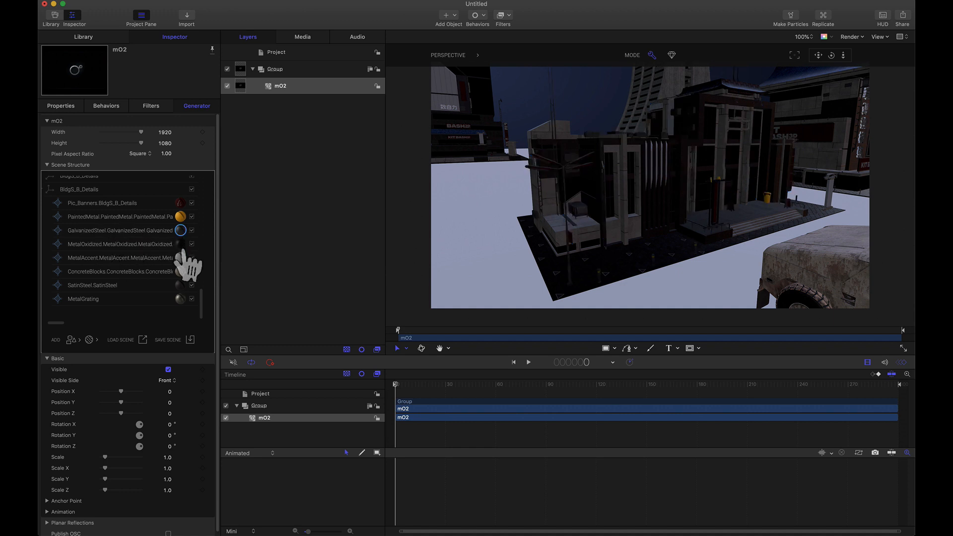
scroll(127, 422, "down", 2)
scroll(131, 426, "down", 9)
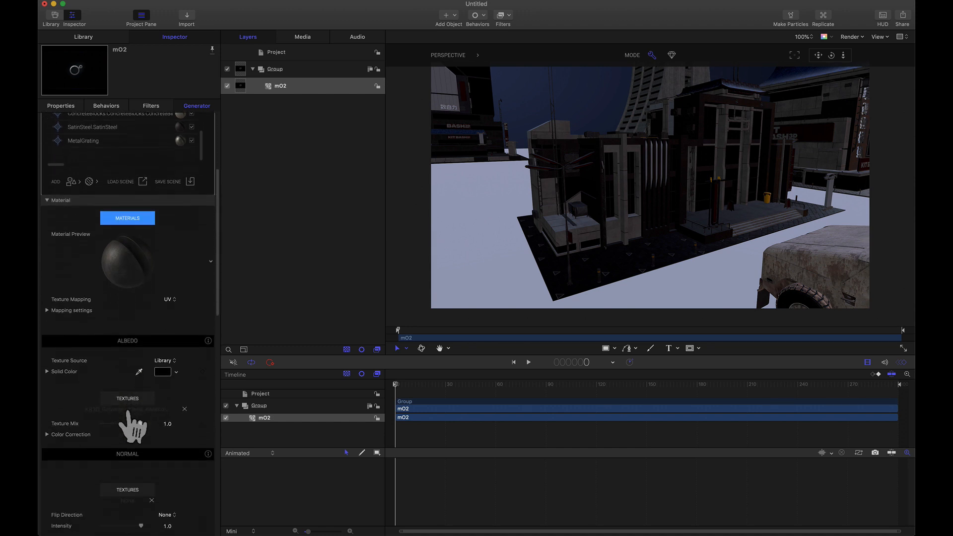
scroll(143, 462, "down", 8)
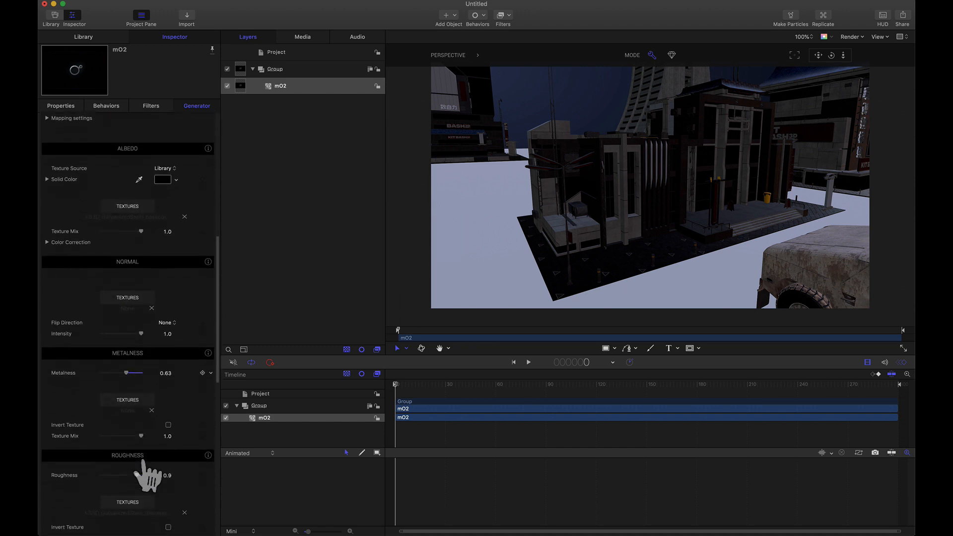
scroll(144, 492, "down", 1)
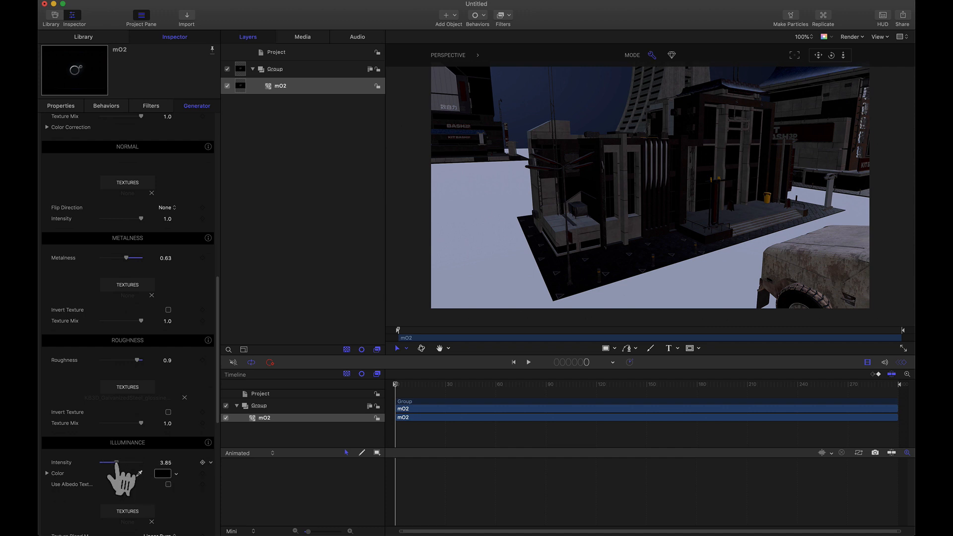
- Give the GalvanizedSteel material a Cyan Illuminance at intensity 3.88 and view it in the diamond render mode
left_click(162, 474)
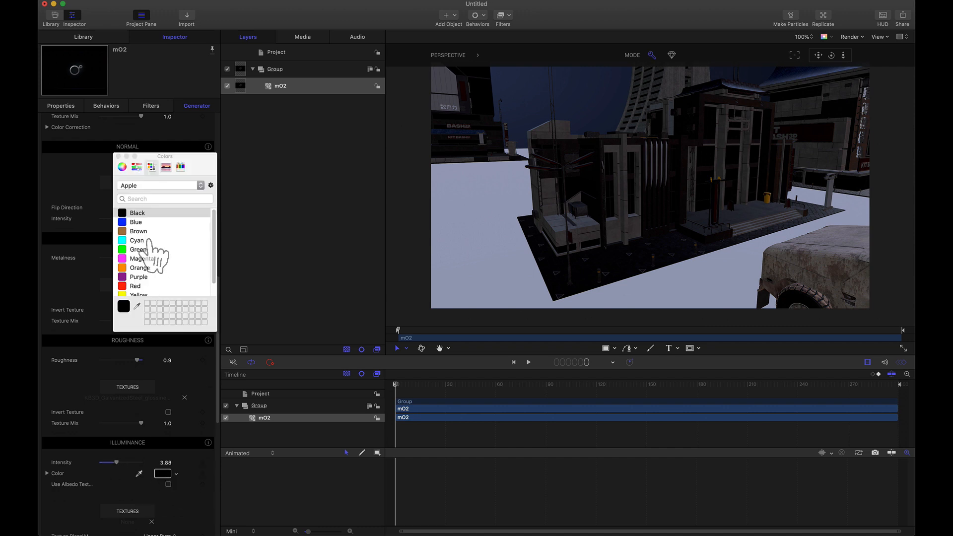
left_click(137, 241)
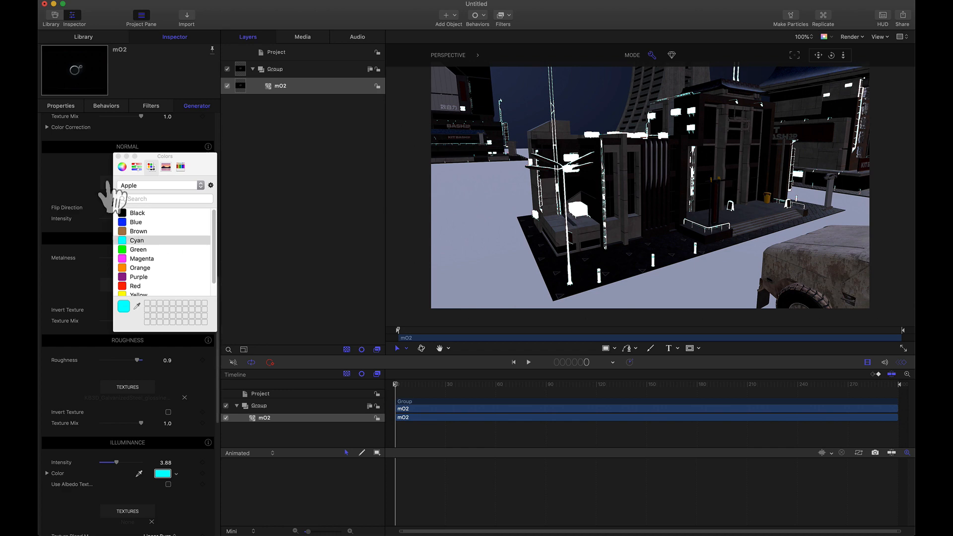
left_click(118, 156)
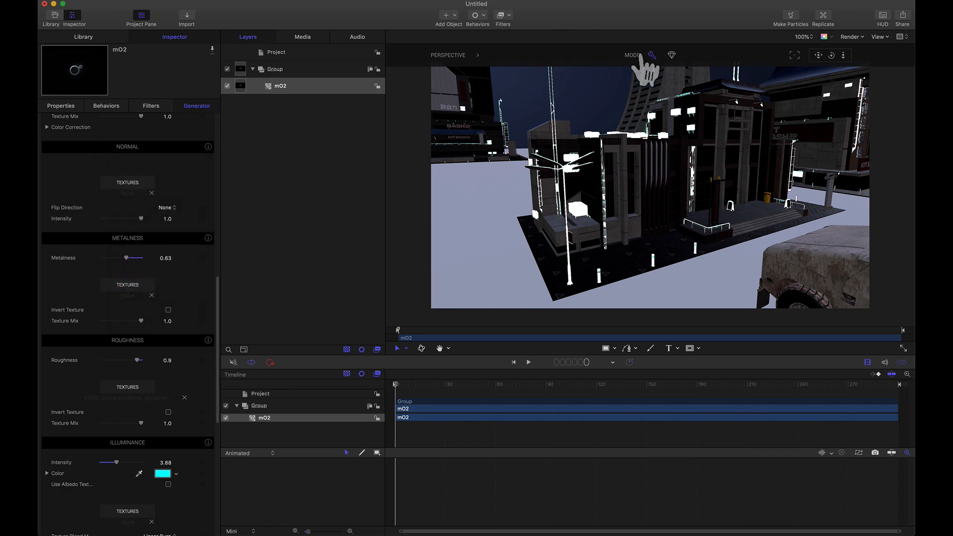
left_click(671, 55)
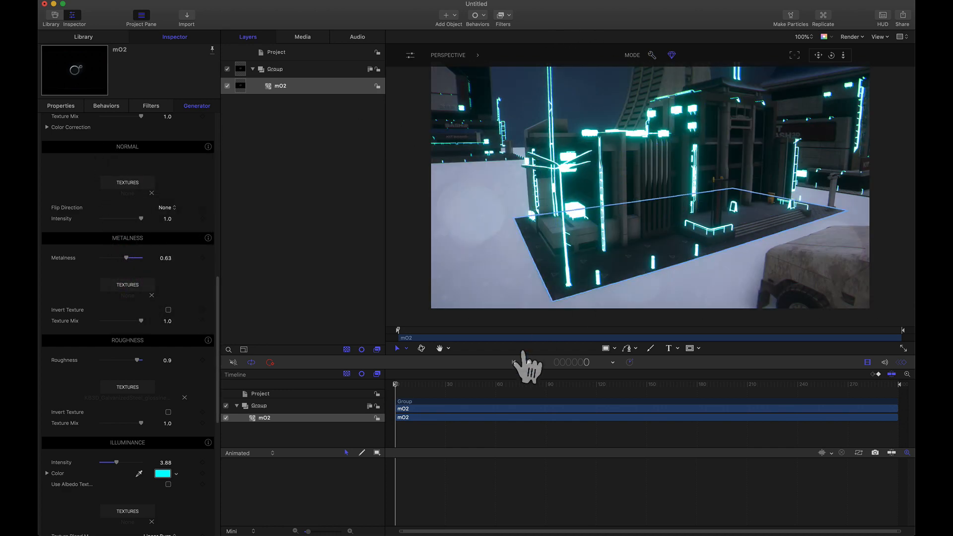
- Change the GalvanizedSteel material's Illuminance color to Red
scroll(166, 411, "down", 3)
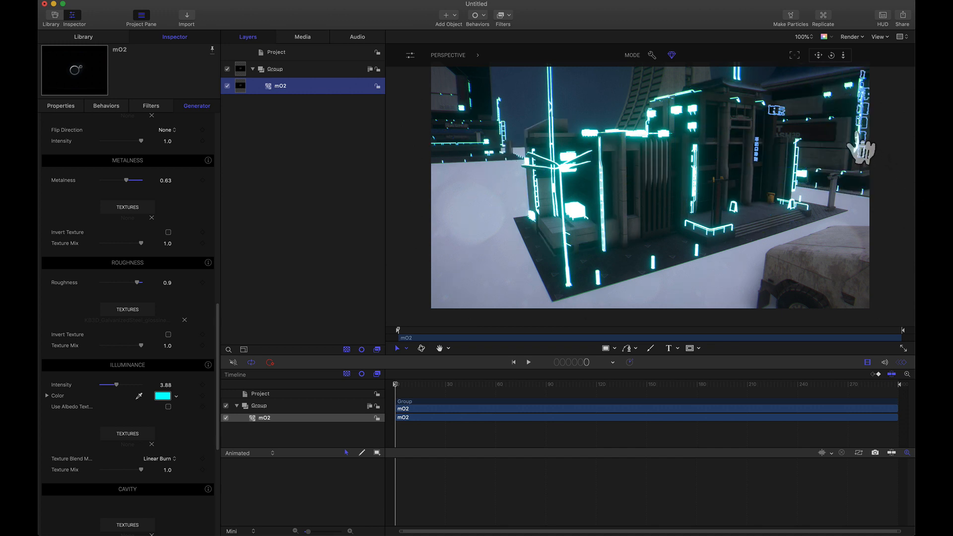
left_click(163, 396)
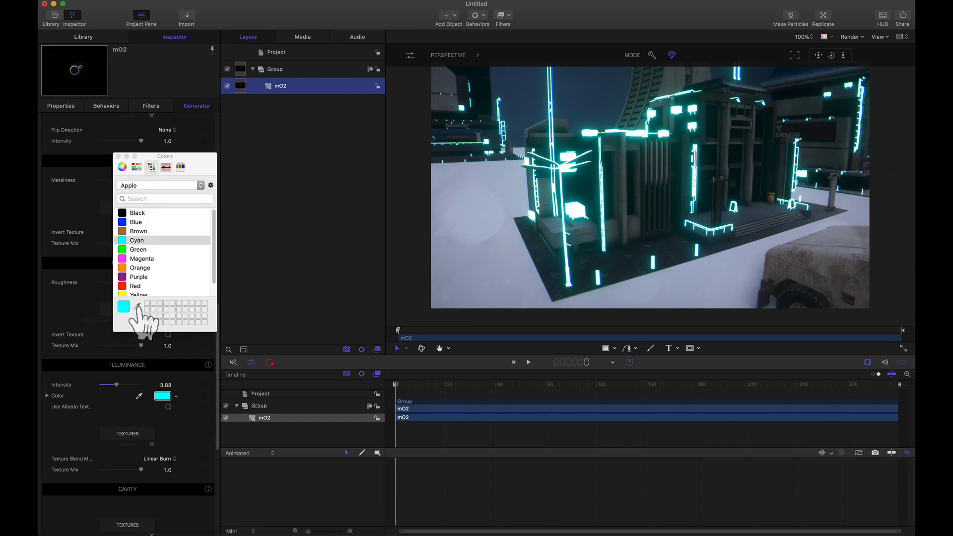
left_click(134, 286)
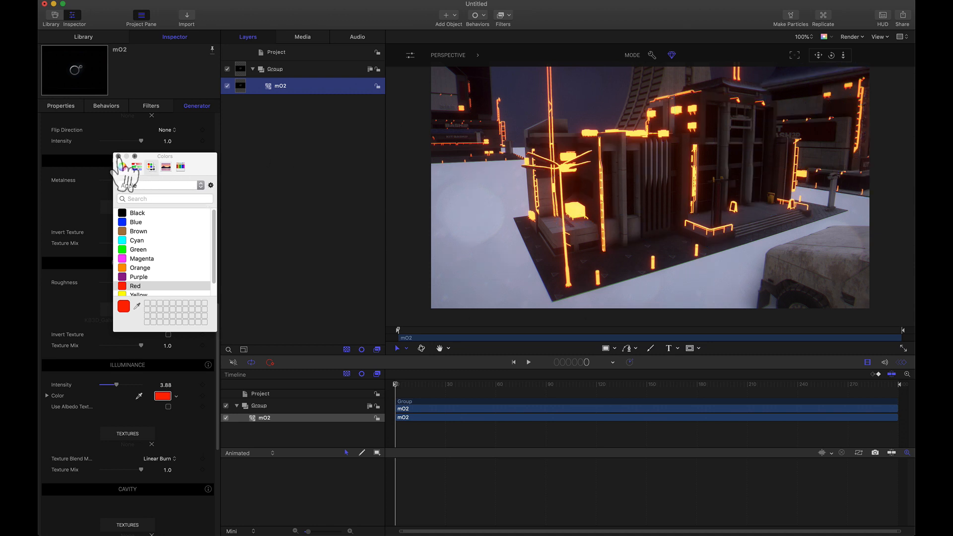
left_click(118, 156)
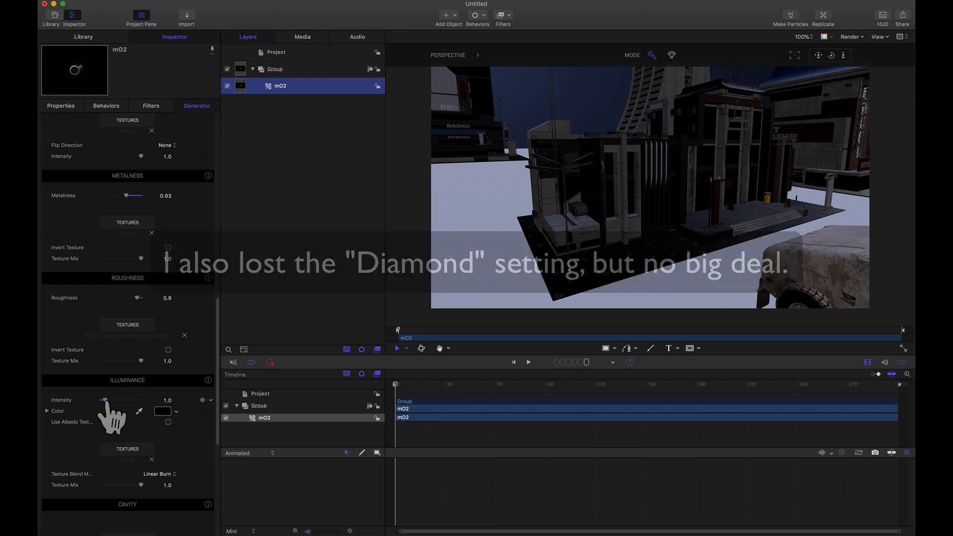
- Detach the reference of the GalvanizedSteel material under BldgS_B_Details in the scene structure
scroll(109, 405, "up", 3)
scroll(109, 414, "up", 10)
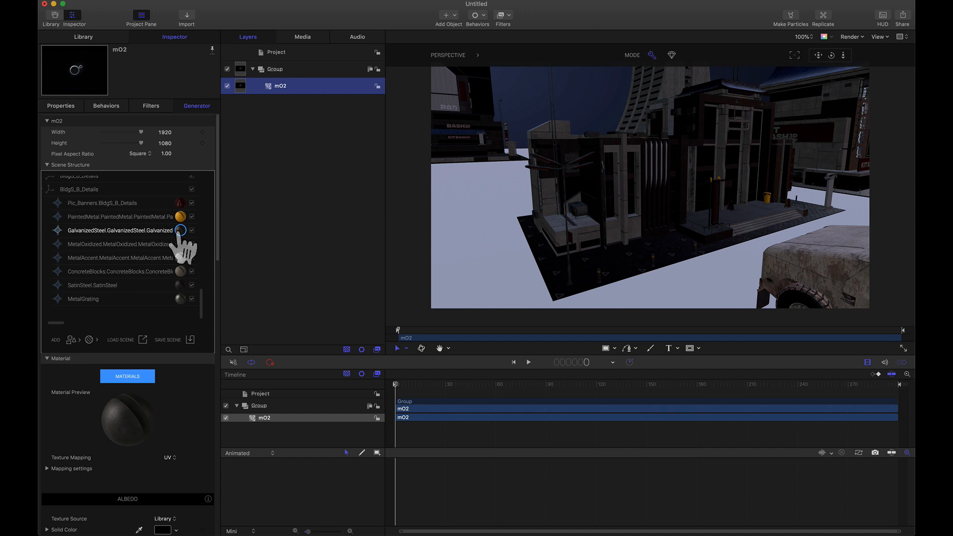
left_click(181, 231)
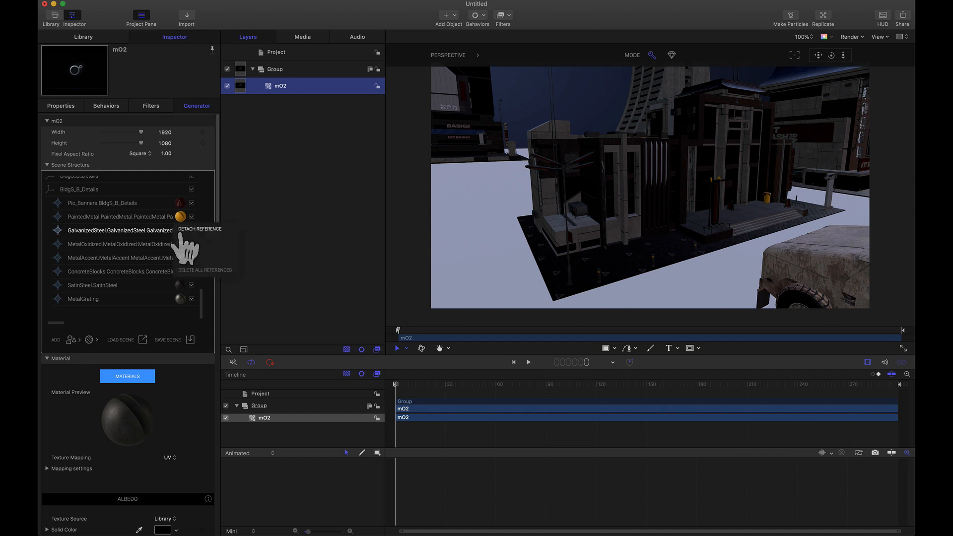
left_click(199, 230)
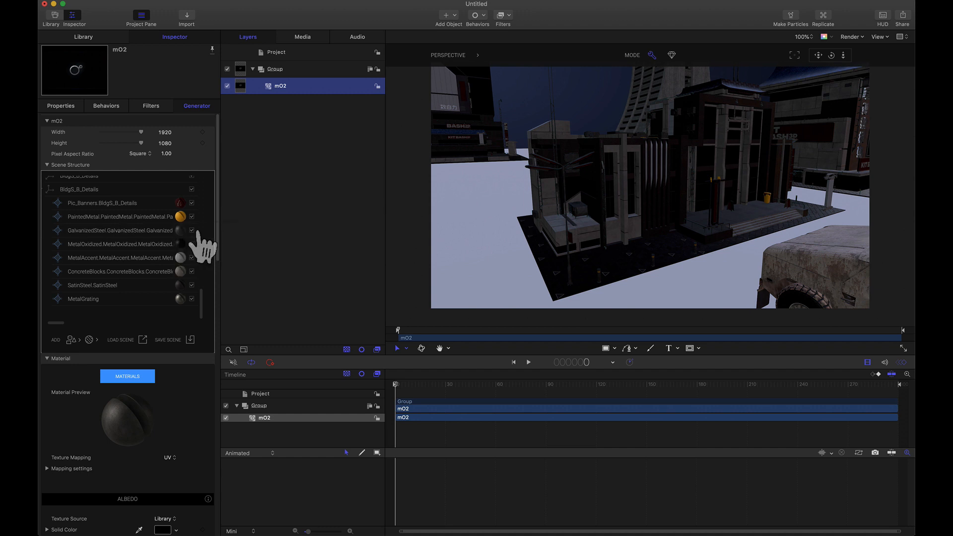
- Try a Red Illuminance at intensity 4.12 on the detached GalvanizedSteel material and undo both changes
left_click(180, 231)
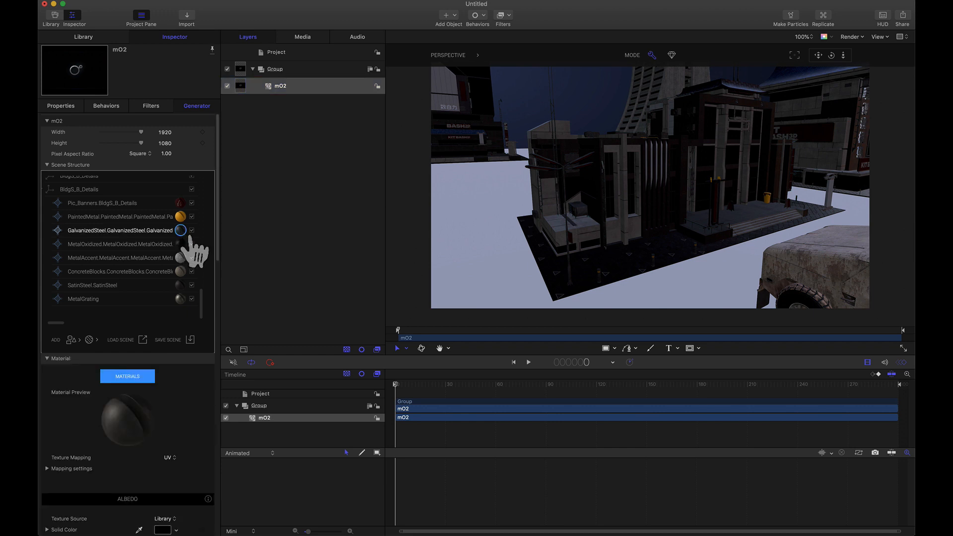
scroll(223, 263, "down", 15)
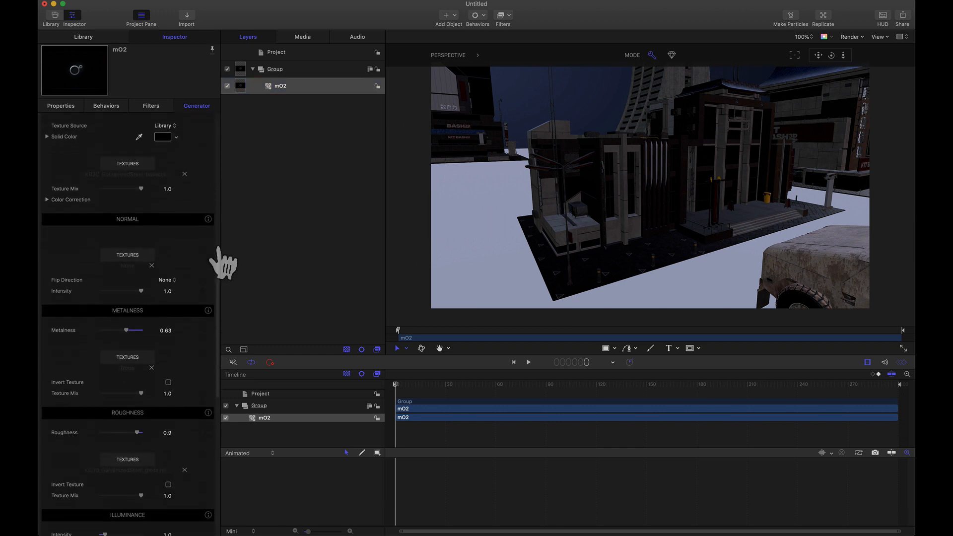
scroll(222, 262, "down", 3)
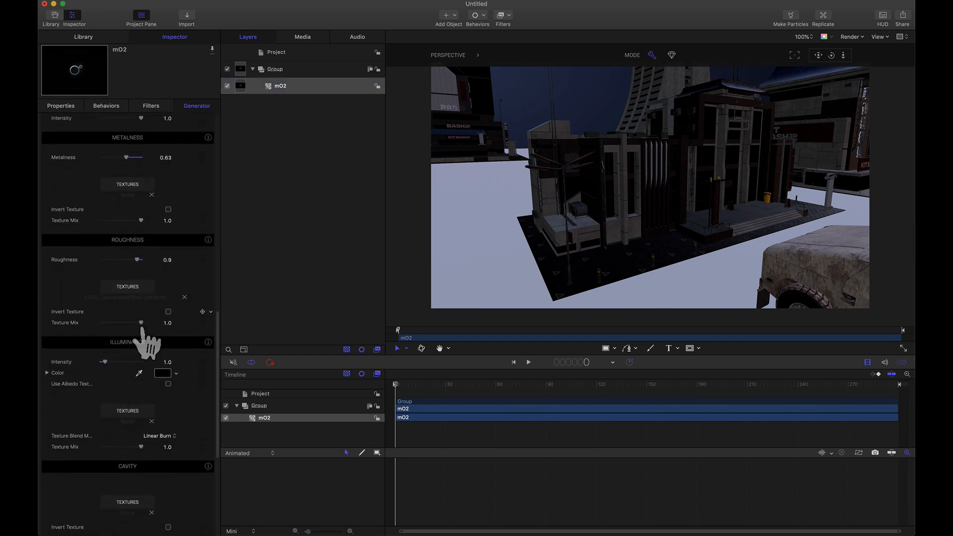
left_click(162, 374)
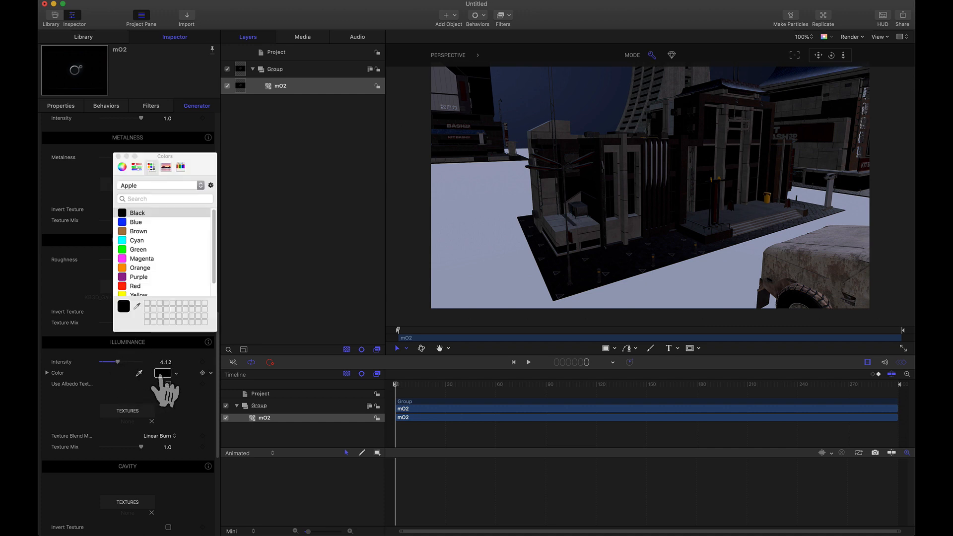
left_click(135, 286)
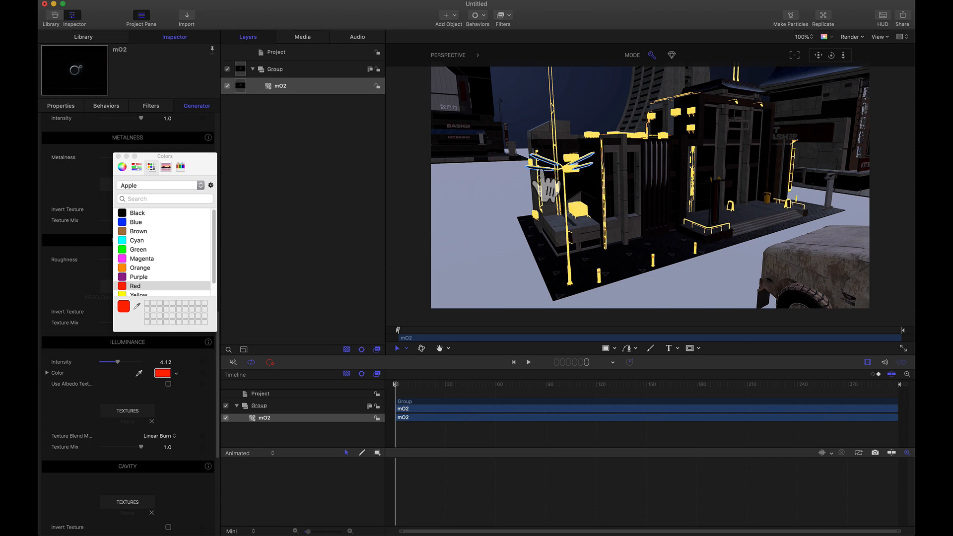
left_click(119, 157)
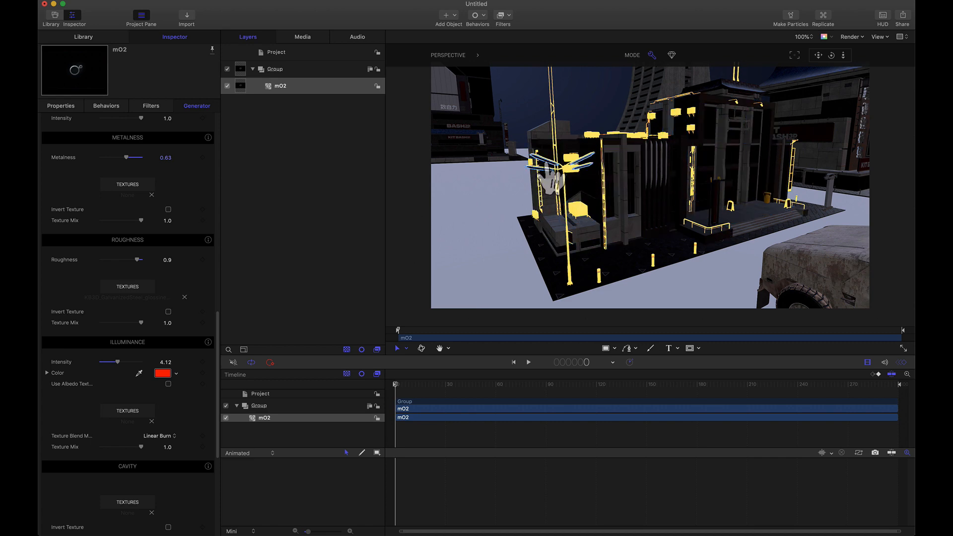
key("super+z")
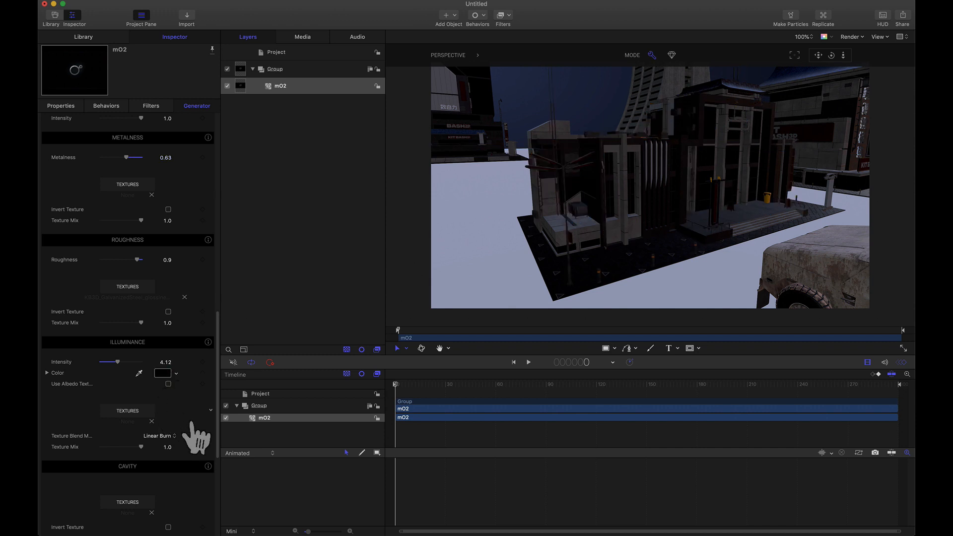
key("super+z")
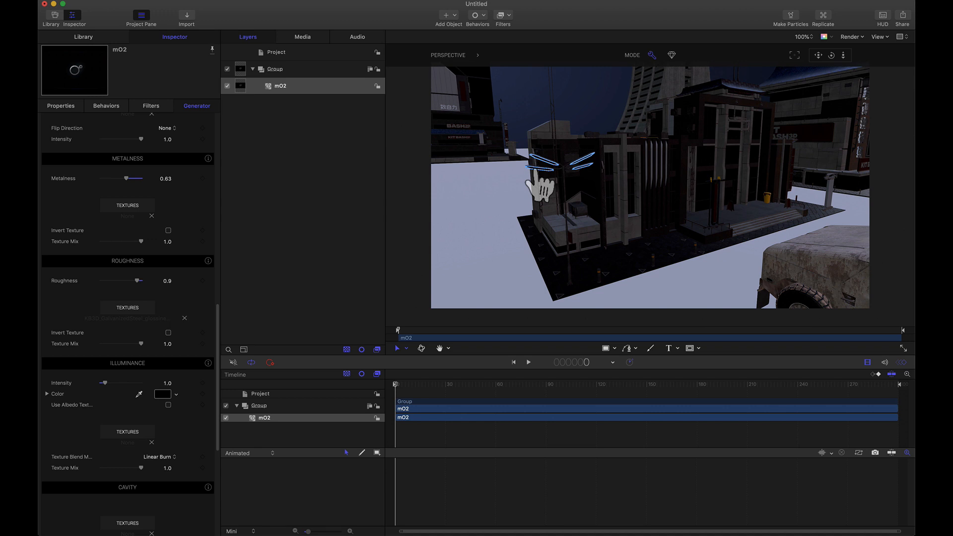
- Select the slanted light strips on Building S's front and detach the BldgS_B_LightsSigns material reference
left_click(536, 170)
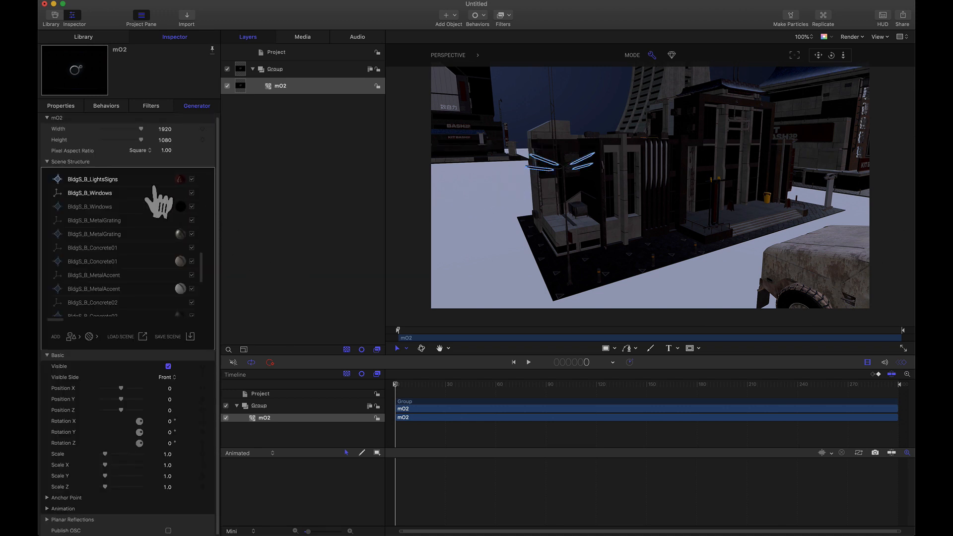
left_click(180, 179)
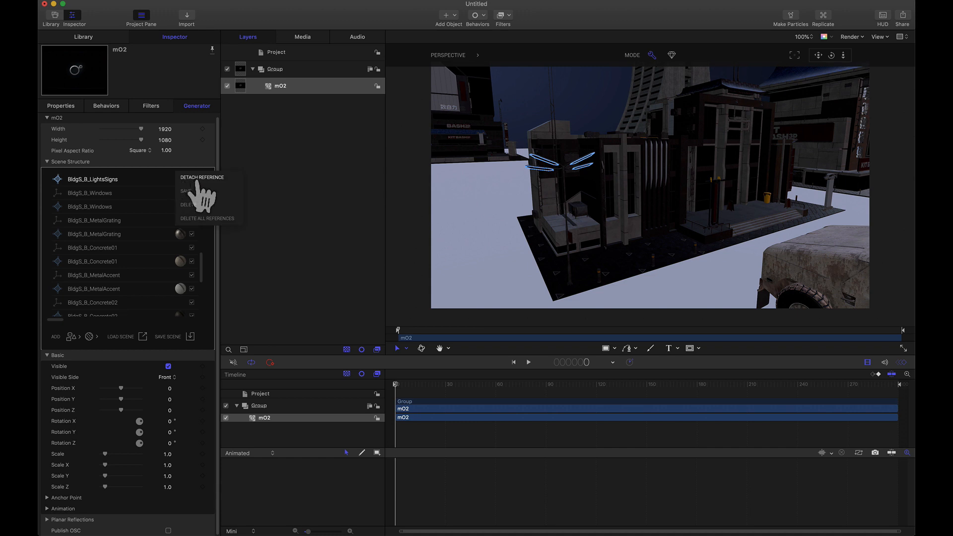
left_click(198, 179)
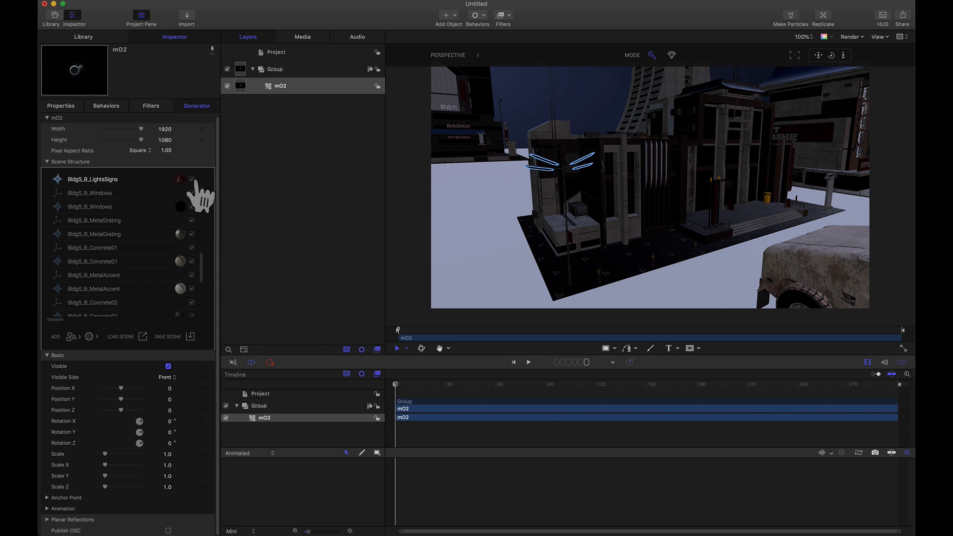
- Open the BldgS_B_LightsSigns material and set its Illuminance to Red at intensity 4.82
left_click(180, 179)
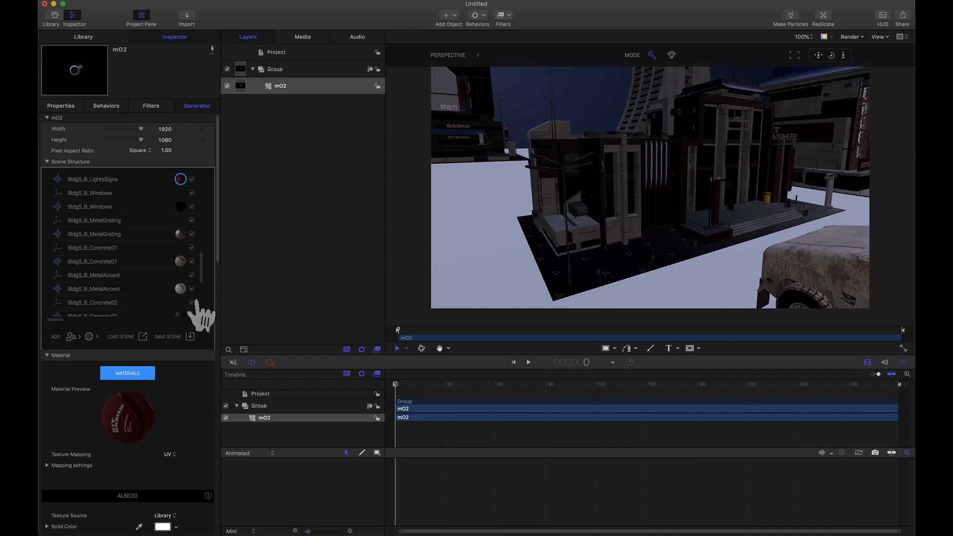
scroll(213, 320, "down", 10)
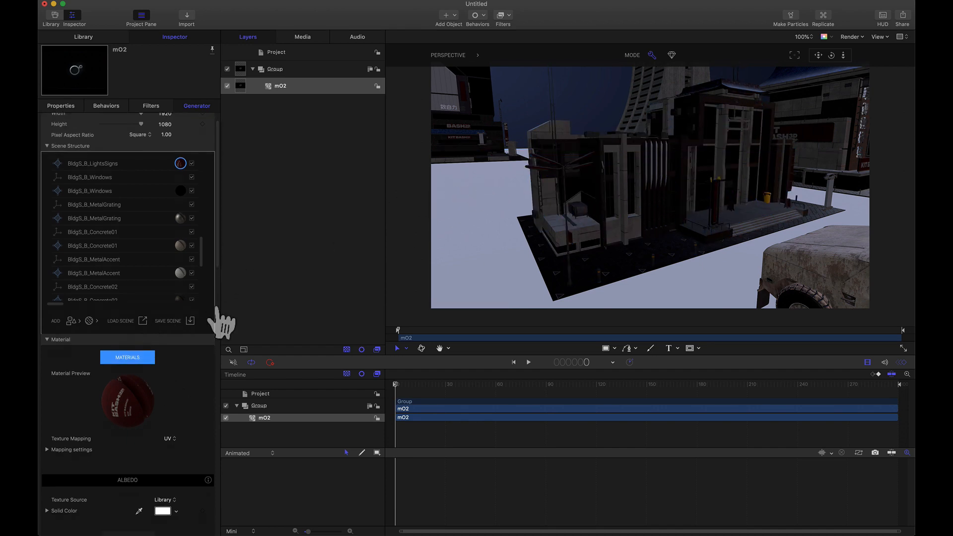
left_click_drag(151, 208, 124, 201)
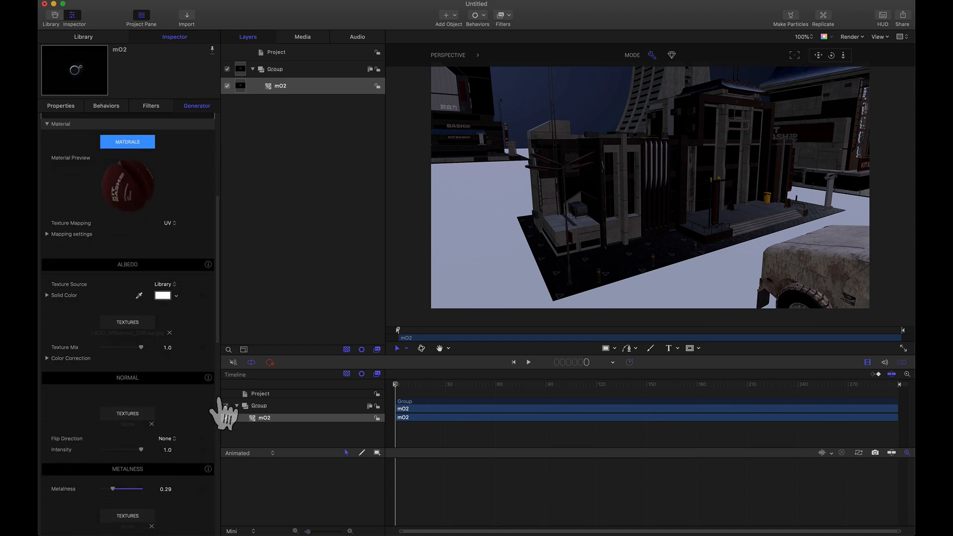
scroll(217, 412, "down", 15)
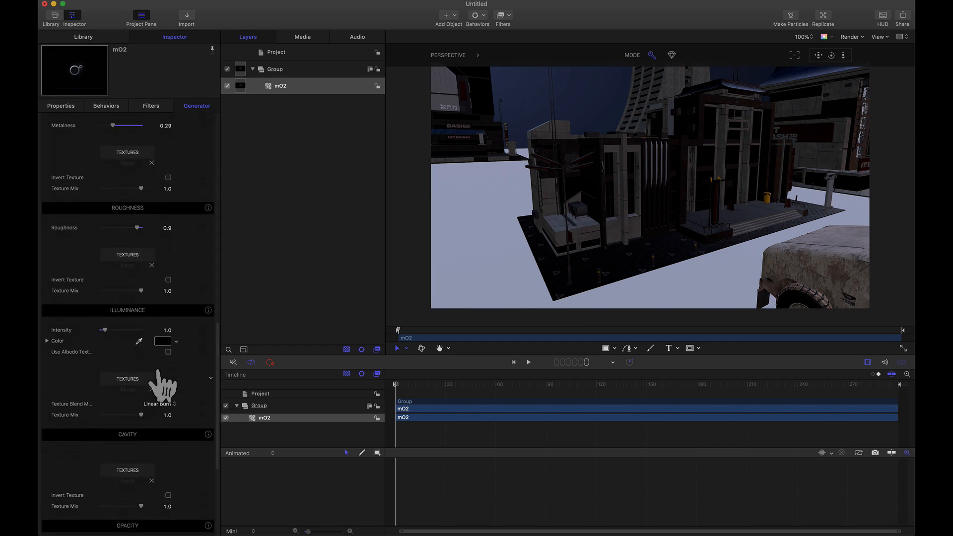
left_click(162, 342)
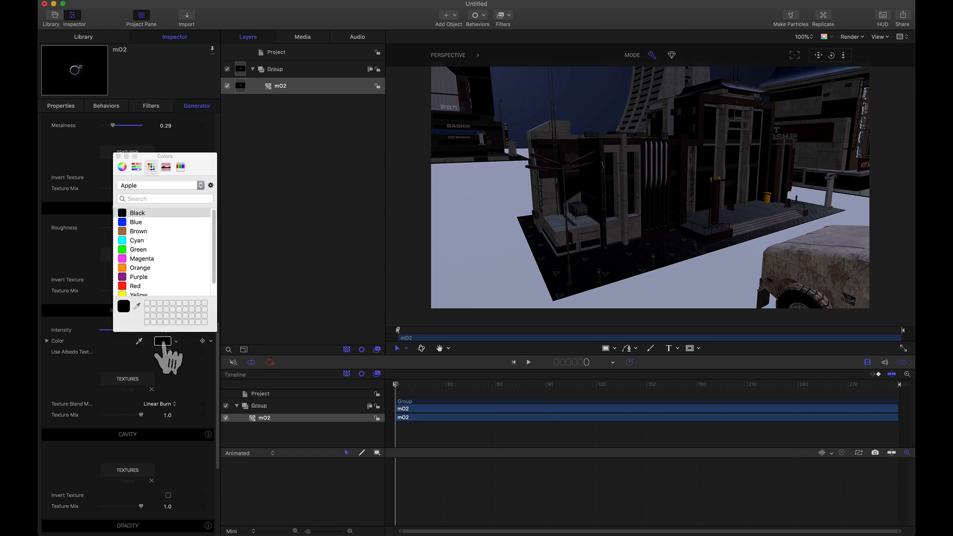
left_click(133, 286)
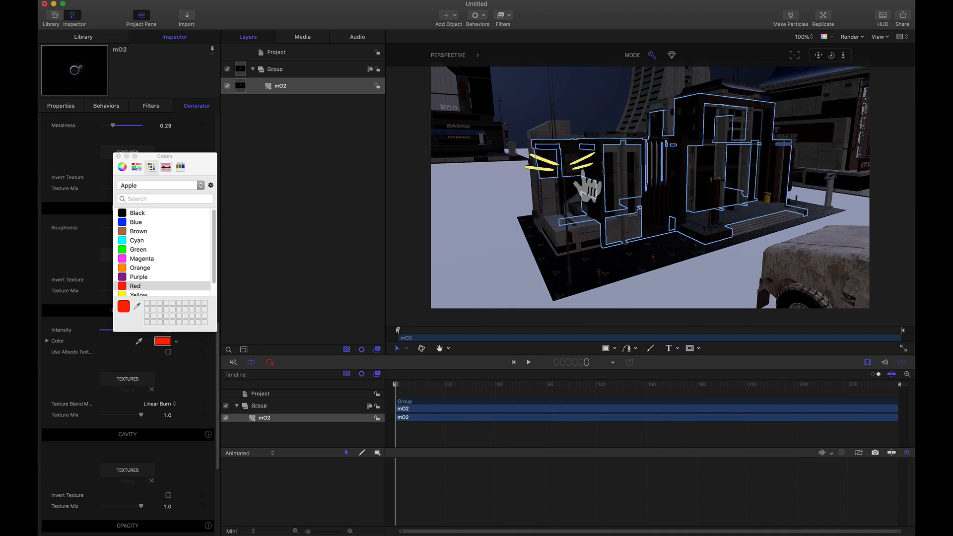
left_click(118, 156)
- Show the scene in the diamond render mode and raise the light strips' Illuminance intensity to 7.55
left_click(672, 54)
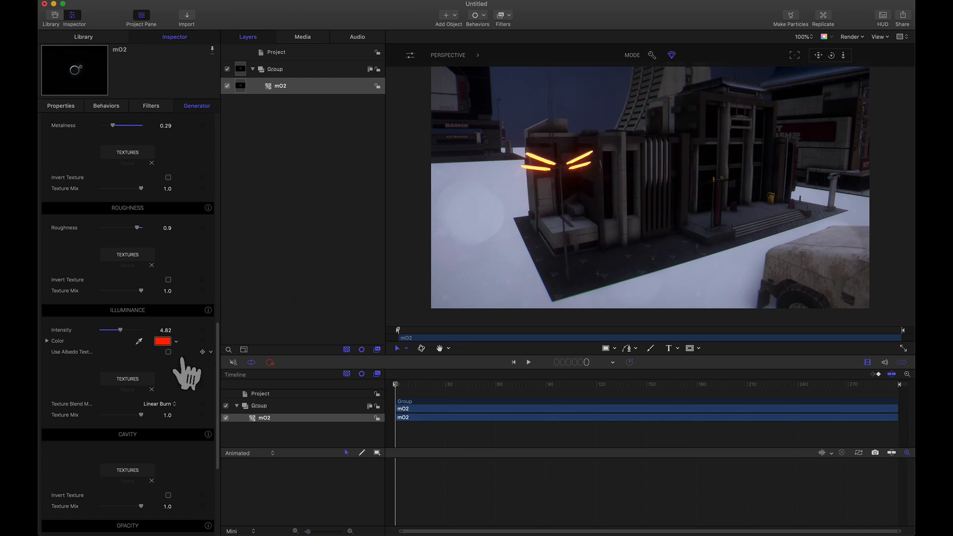
left_click(128, 331)
mouse_move(128, 330)
left_mouse_down()
mouse_move(121, 331)
mouse_move(131, 330)
left_mouse_up()
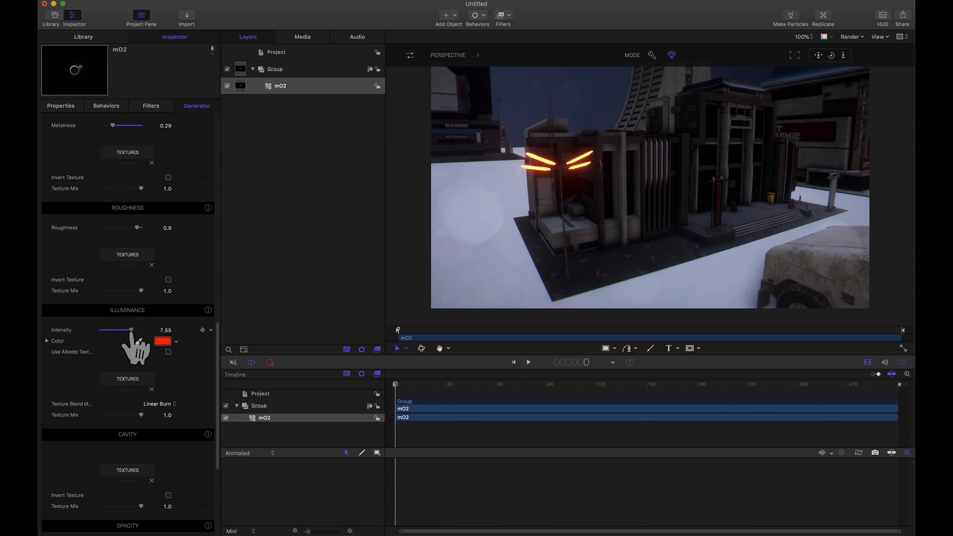